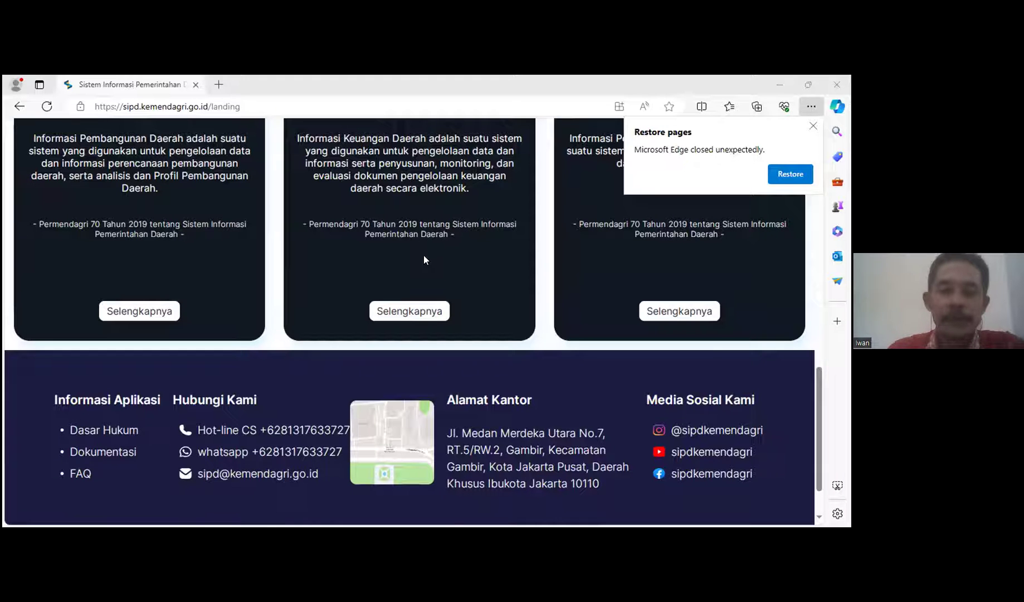
# Step: Scroll the SIPD landing page and open Selengkapnya on the Informasi Keuangan Daerah card
pyautogui.scroll(2, 423, 257)
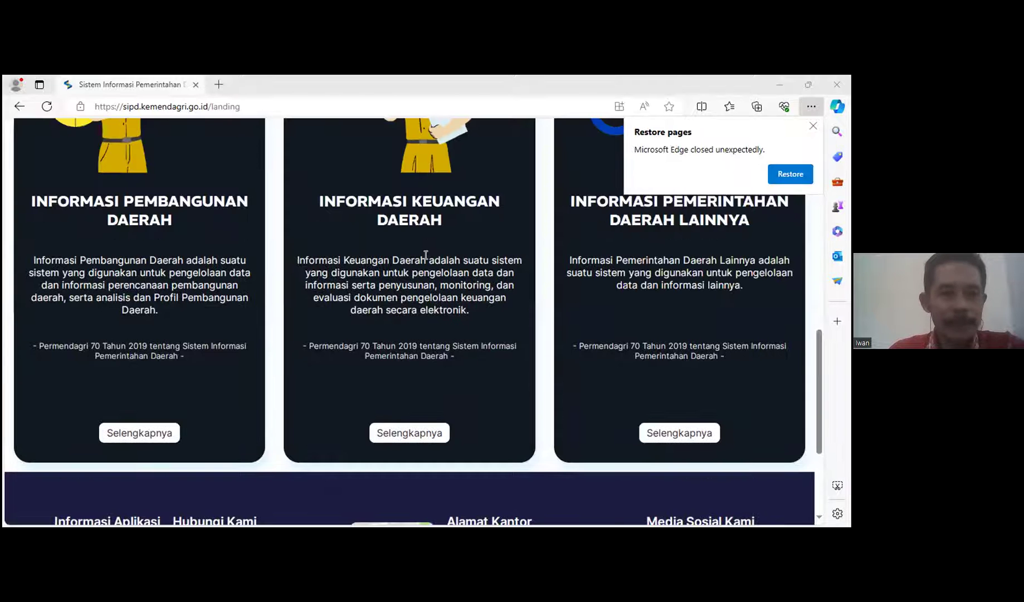
pyautogui.scroll(5, 425, 257)
pyautogui.scroll(5, 395, 239)
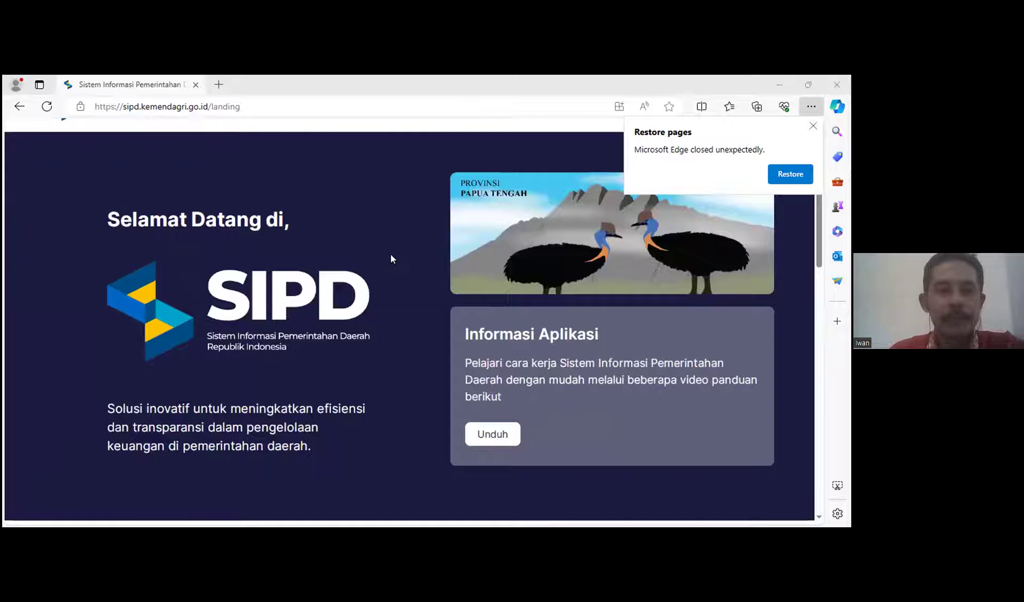
pyautogui.scroll(1, 390, 258)
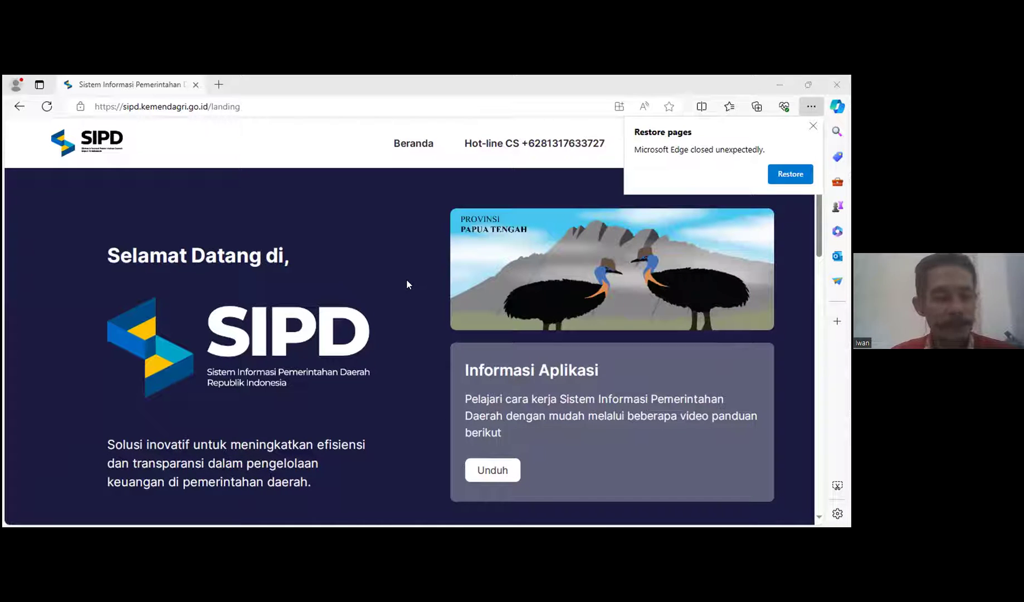
pyautogui.scroll(-1, 406, 285)
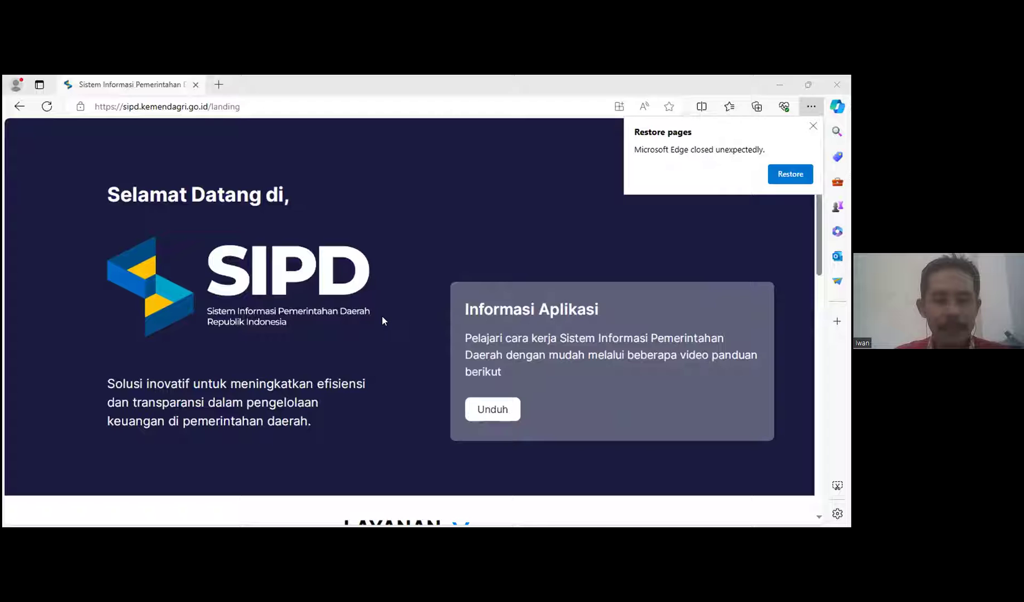
pyautogui.scroll(-2, 382, 352)
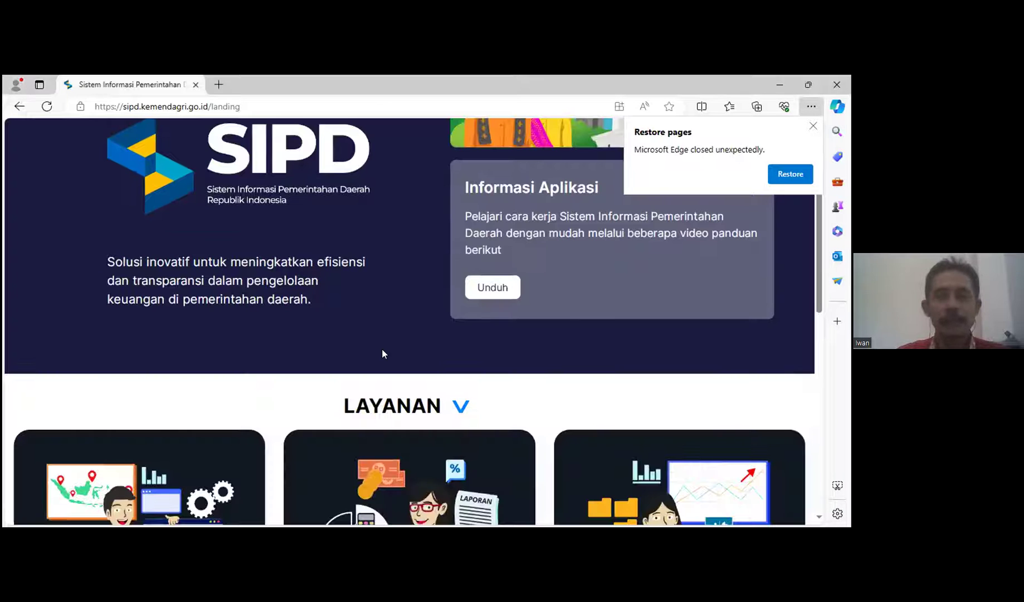
pyautogui.scroll(-3, 392, 360)
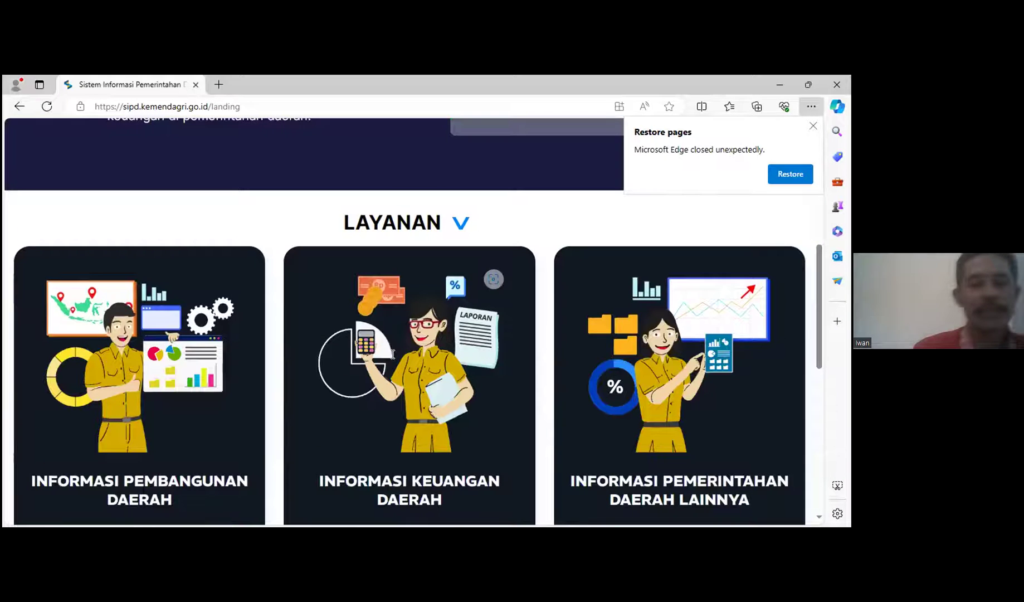
pyautogui.scroll(-2, 407, 390)
pyautogui.scroll(-4, 421, 353)
pyautogui.click(424, 342)
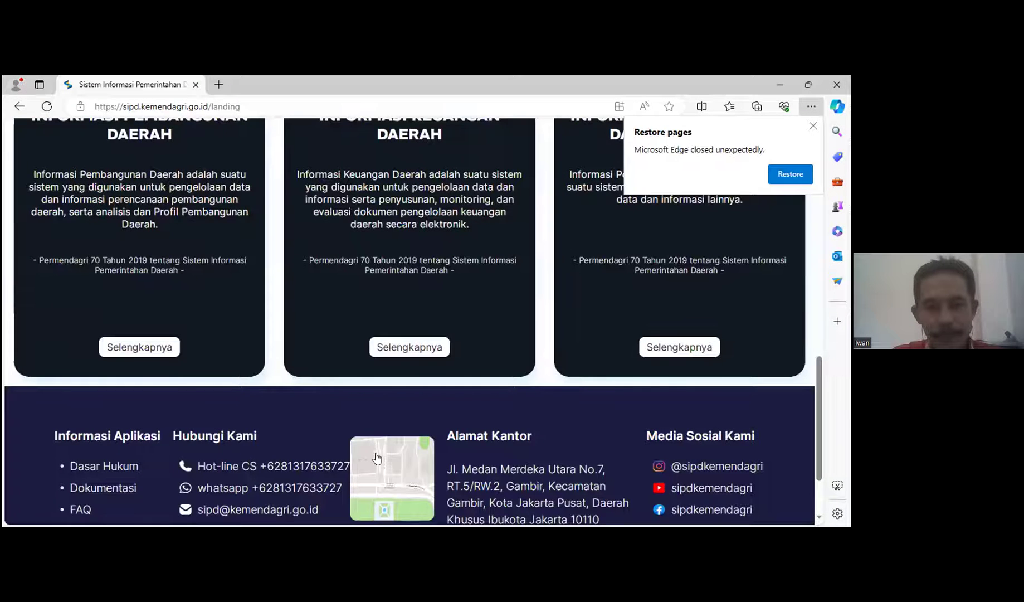
# Step: Choose the Penatausahaan Keuangan Daerah module and open its SIPD RI login in a new tab
pyautogui.click(375, 454)
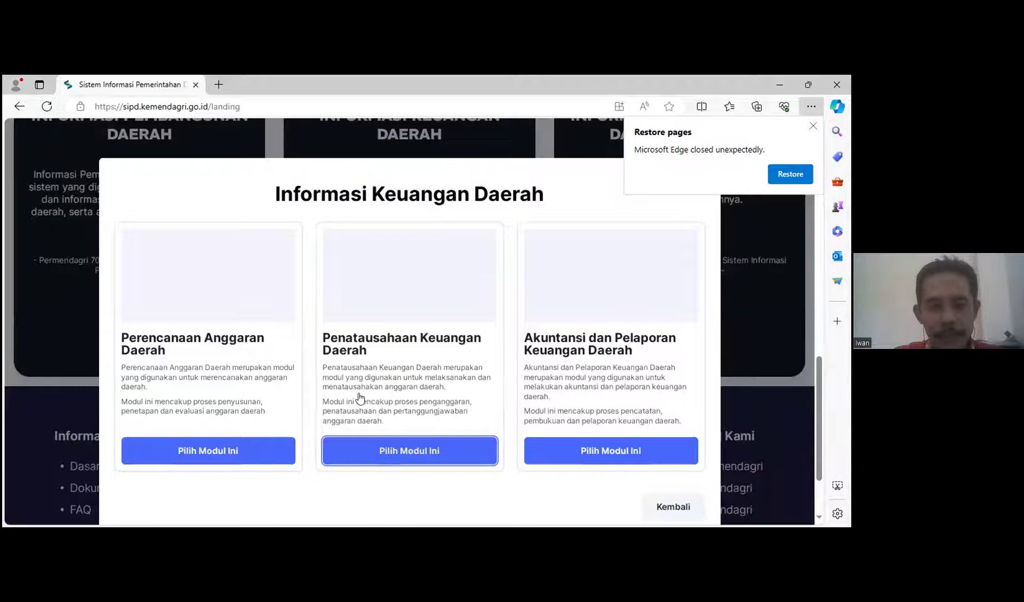
pyautogui.click(359, 396)
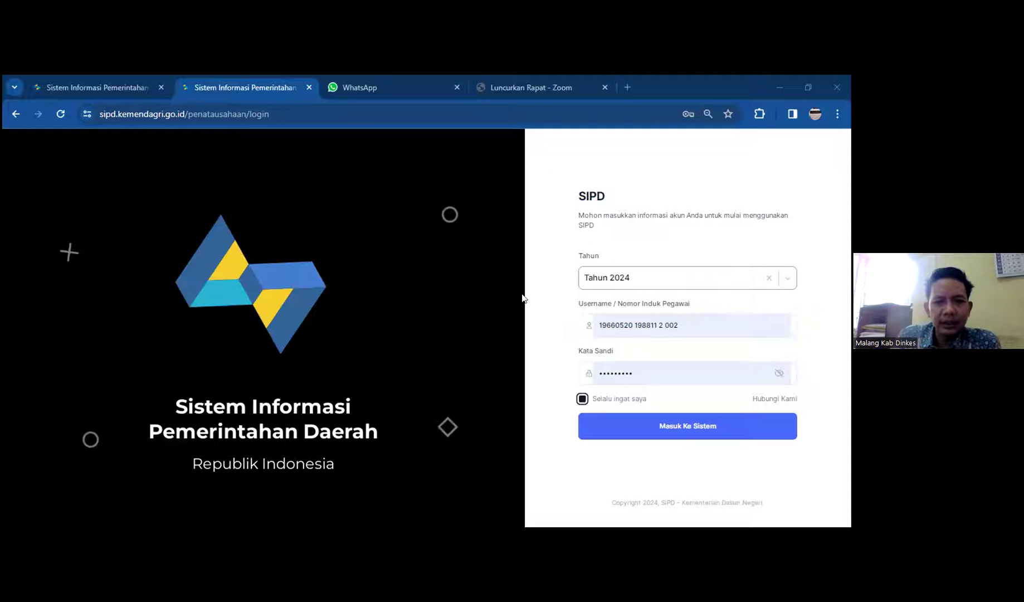
# Step: Log in for Tahun 2024 using a different saved treasurer account, revealing the password first
pyautogui.click(698, 322)
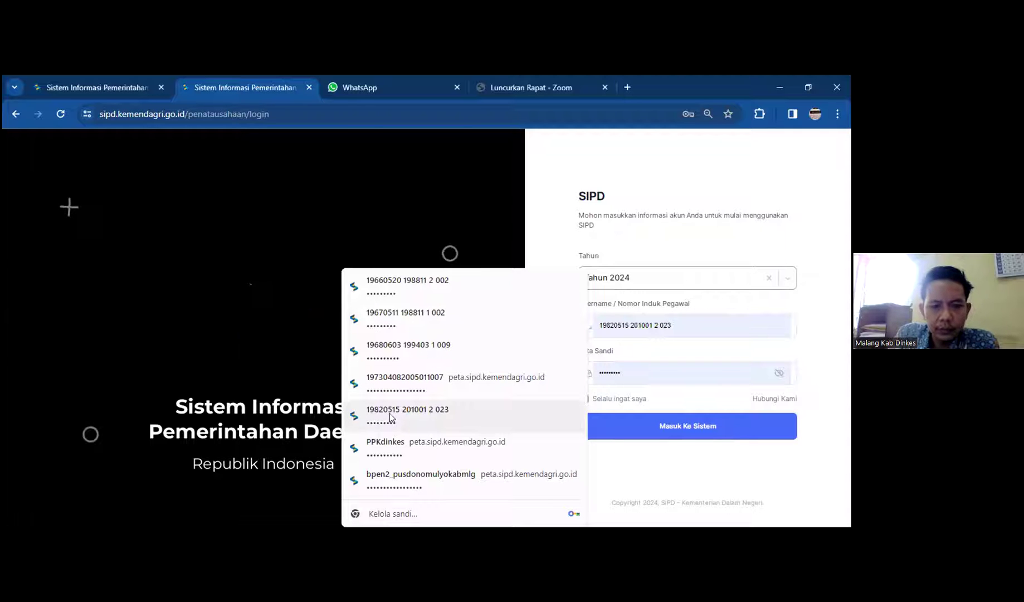
pyautogui.click(389, 414)
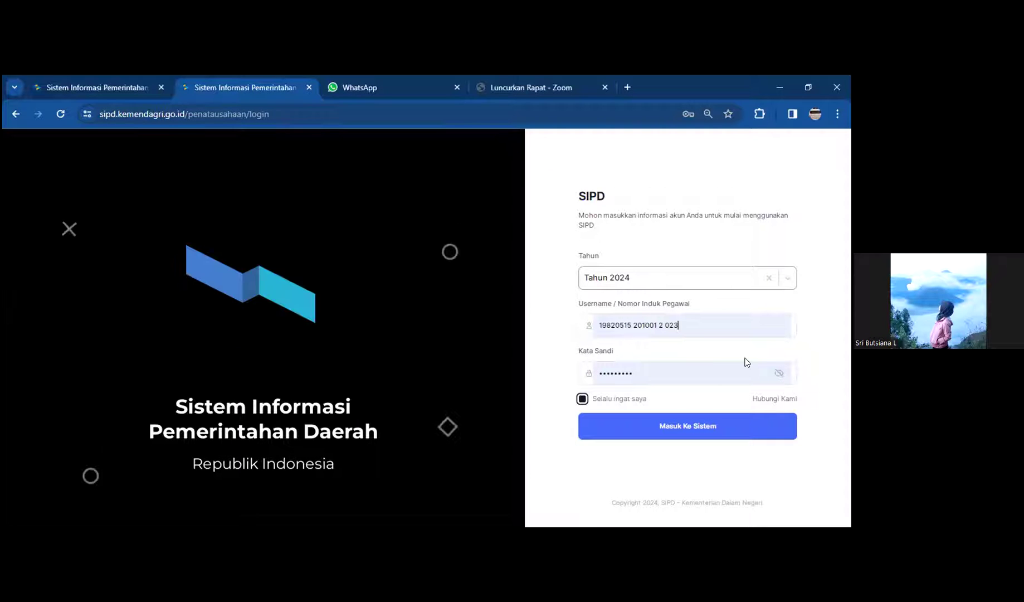
pyautogui.click(779, 373)
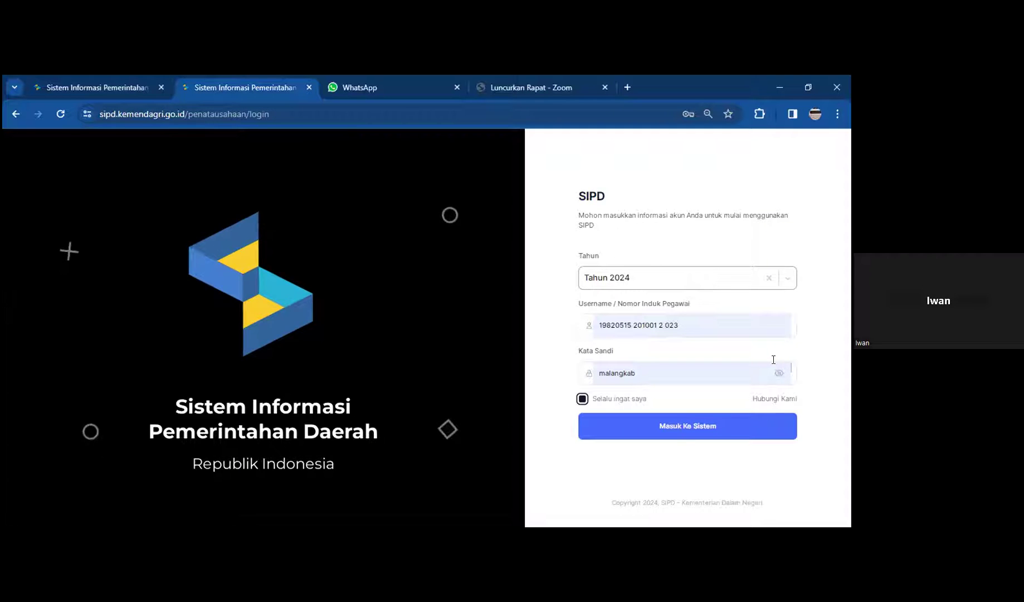
pyautogui.click(677, 426)
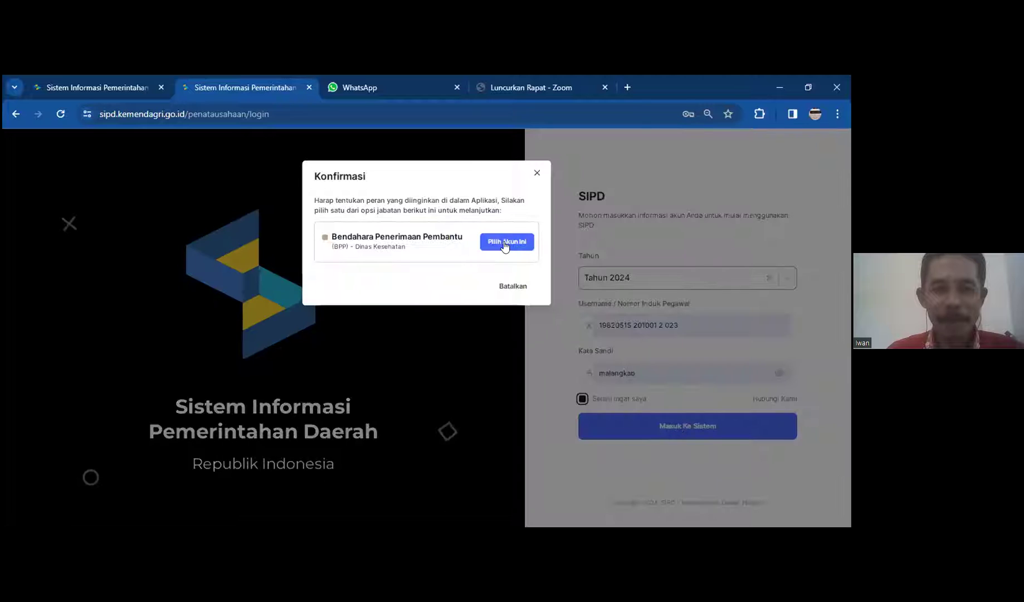
# Step: Select the Bendahara Penerimaan Pembantu – Dinas Kesehatan role and close the Pembaruan notice
pyautogui.click(504, 241)
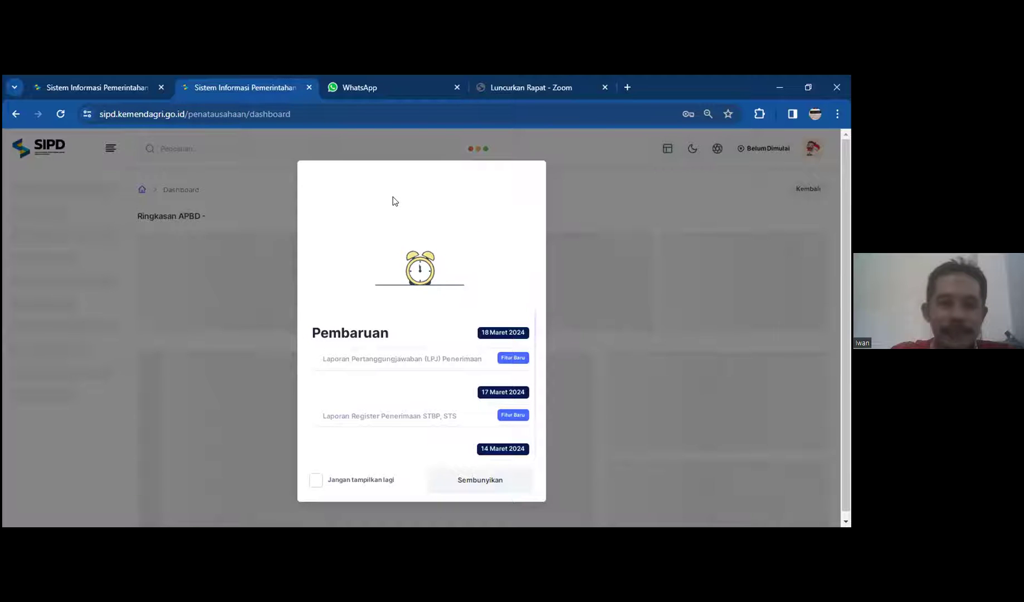
pyautogui.click(564, 195)
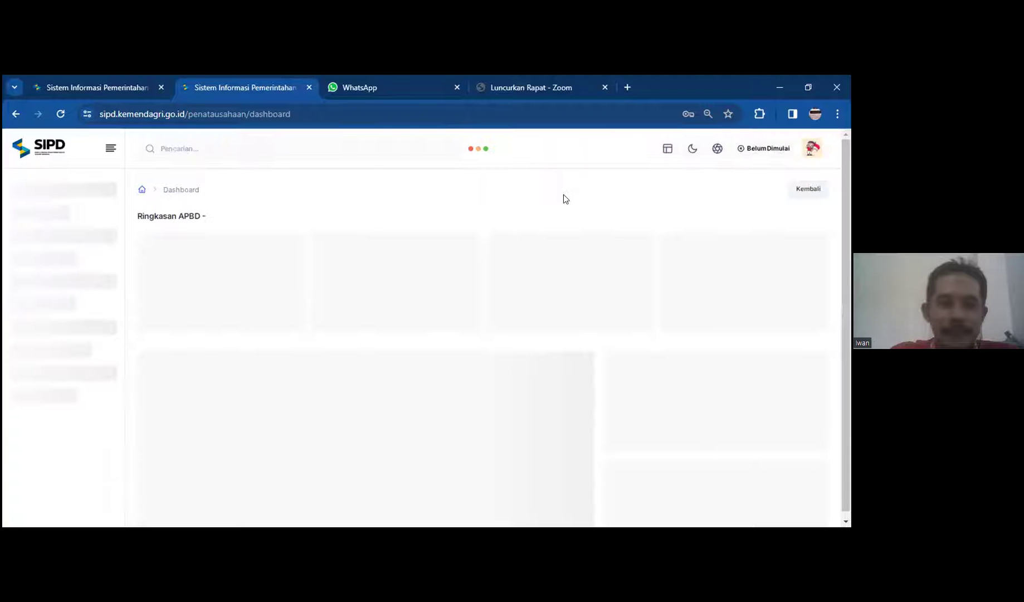
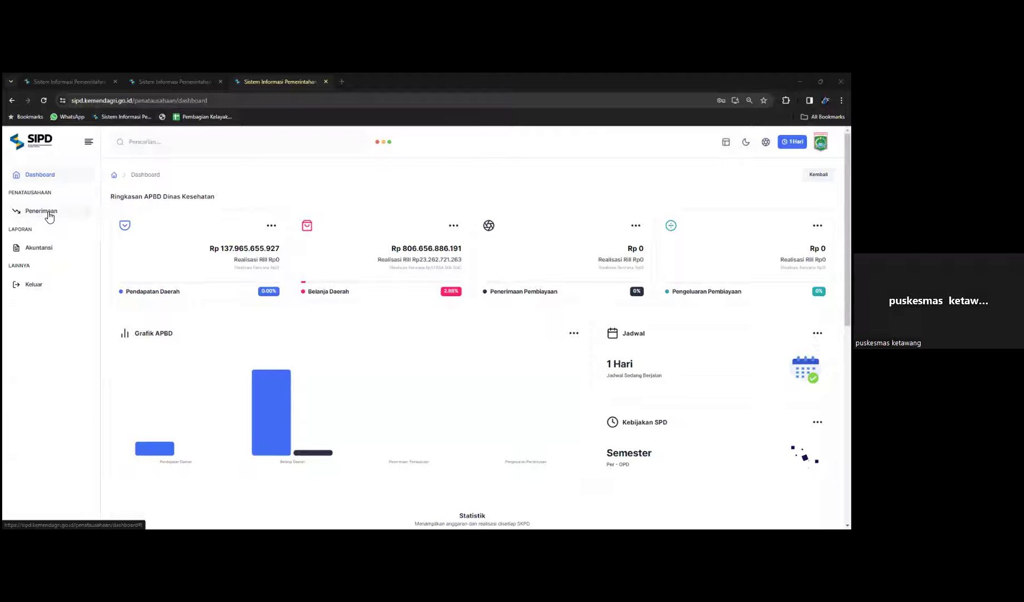
# Step: Expand Penerimaan in the sidebar to show Rekening, STBP and STS
pyautogui.click(49, 216)
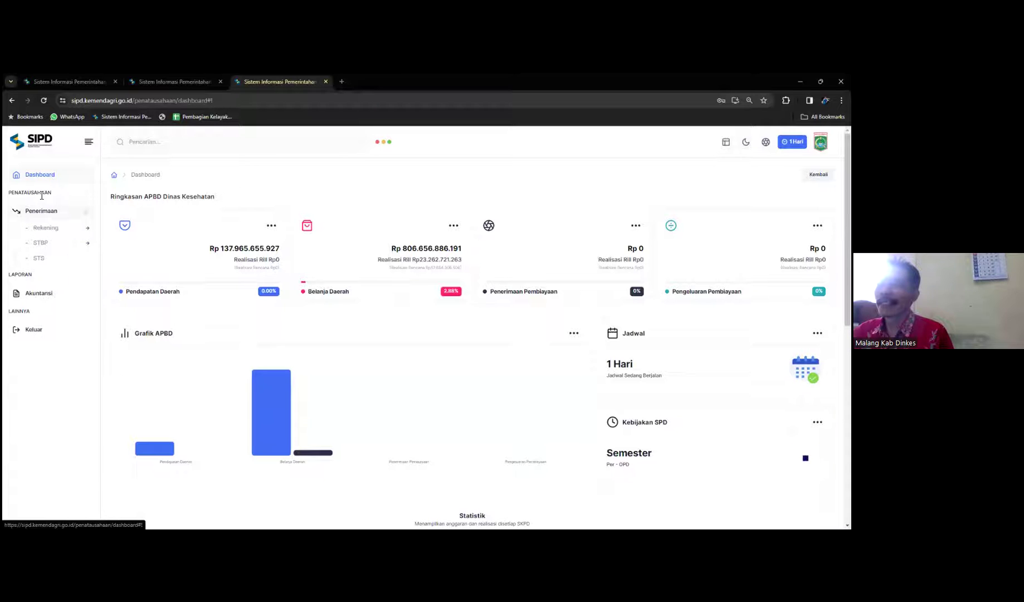
# Step: Go to STBP › Pembuatan and start a new STBP with Tambah STBP
pyautogui.click(48, 249)
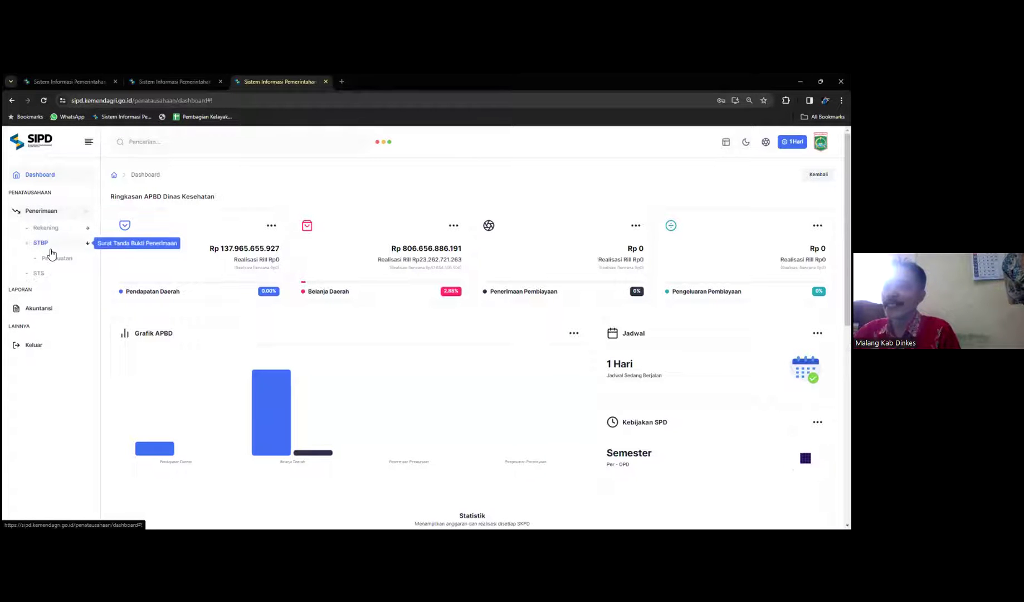
pyautogui.click(67, 264)
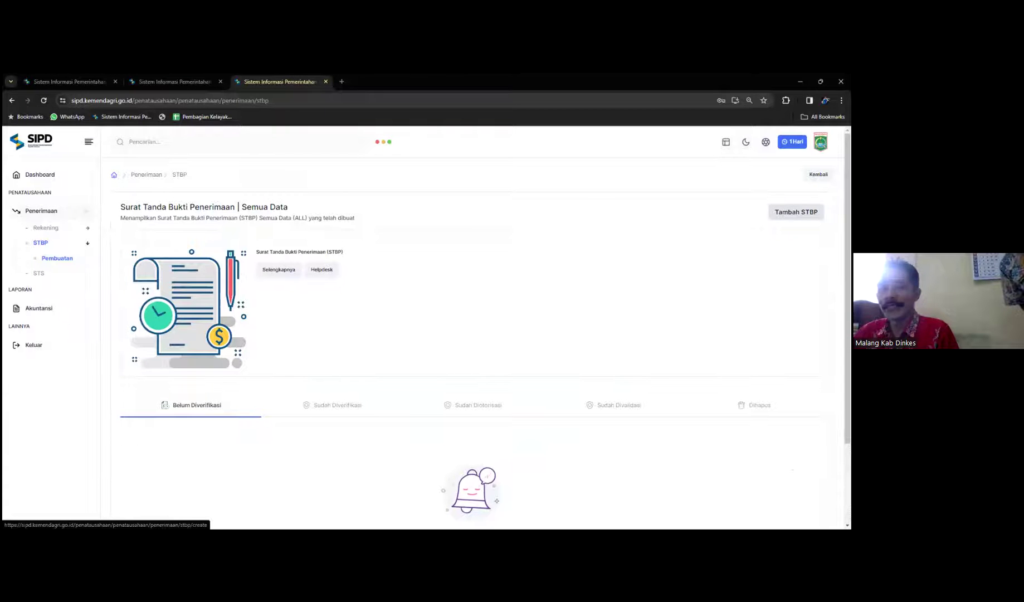
pyautogui.click(797, 212)
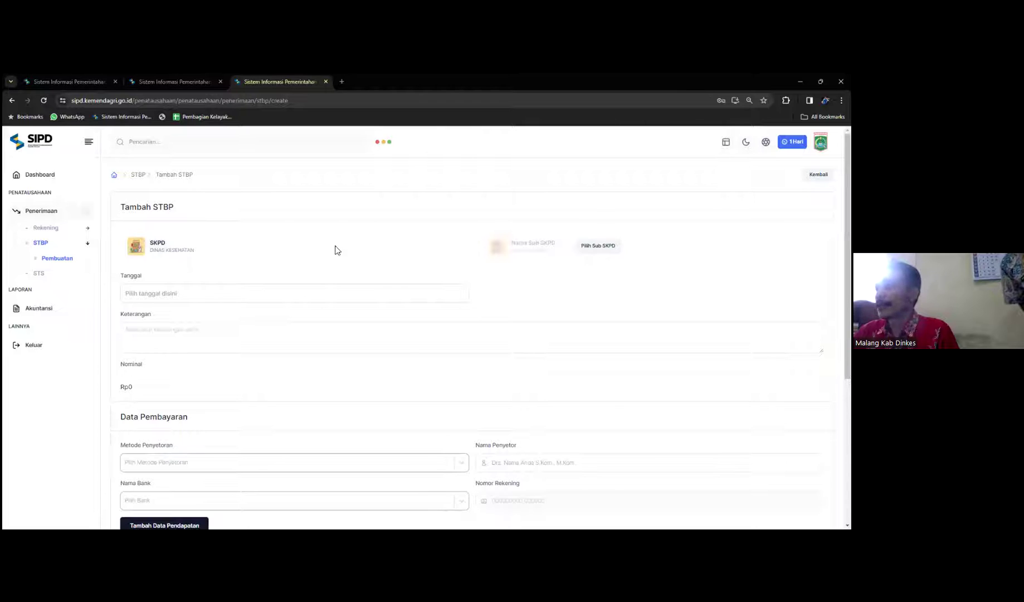
# Step: Choose UPT Puskesmas Donomulyo from page 2 of the Sub SKPD list
pyautogui.click(600, 255)
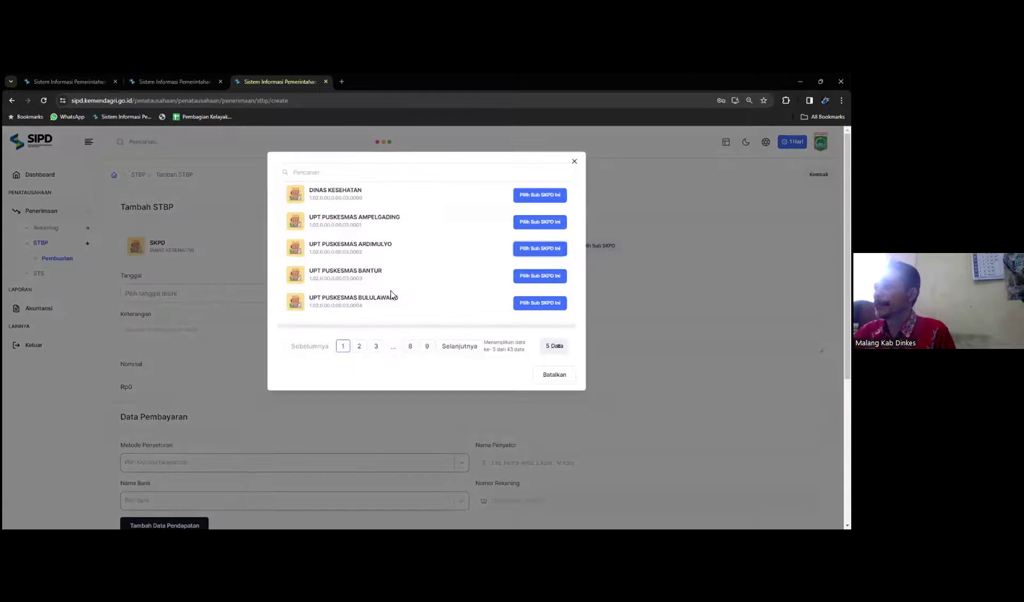
pyautogui.click(359, 347)
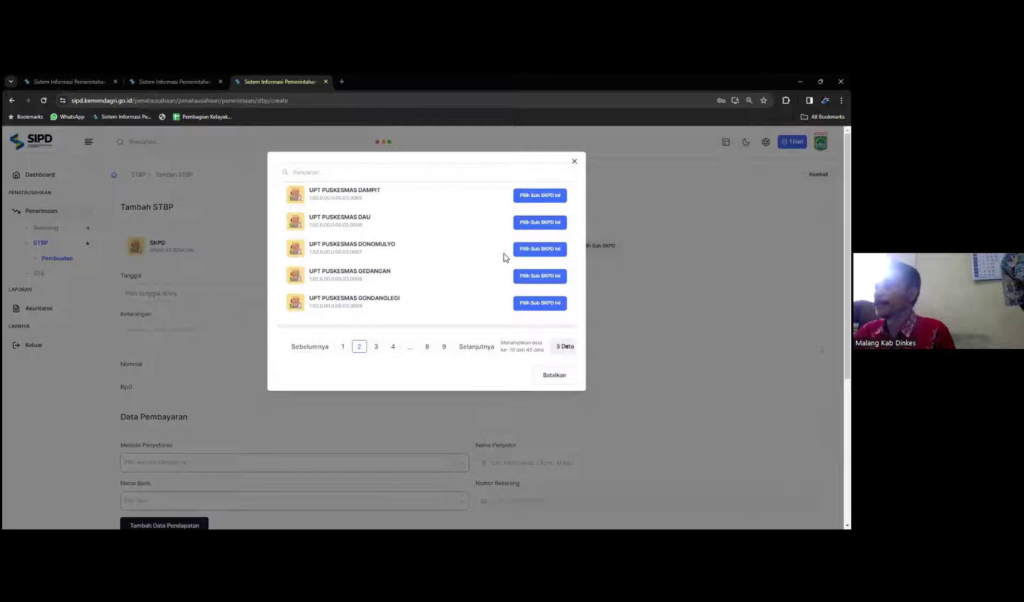
pyautogui.click(539, 251)
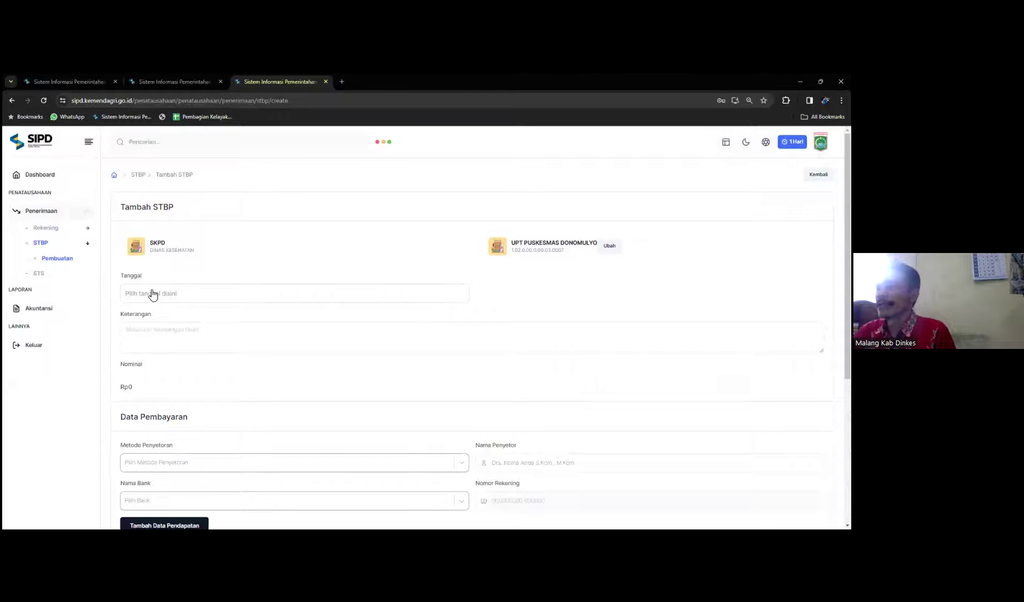
# Step: Set the receipt date to 31 January 2024
pyautogui.click(153, 294)
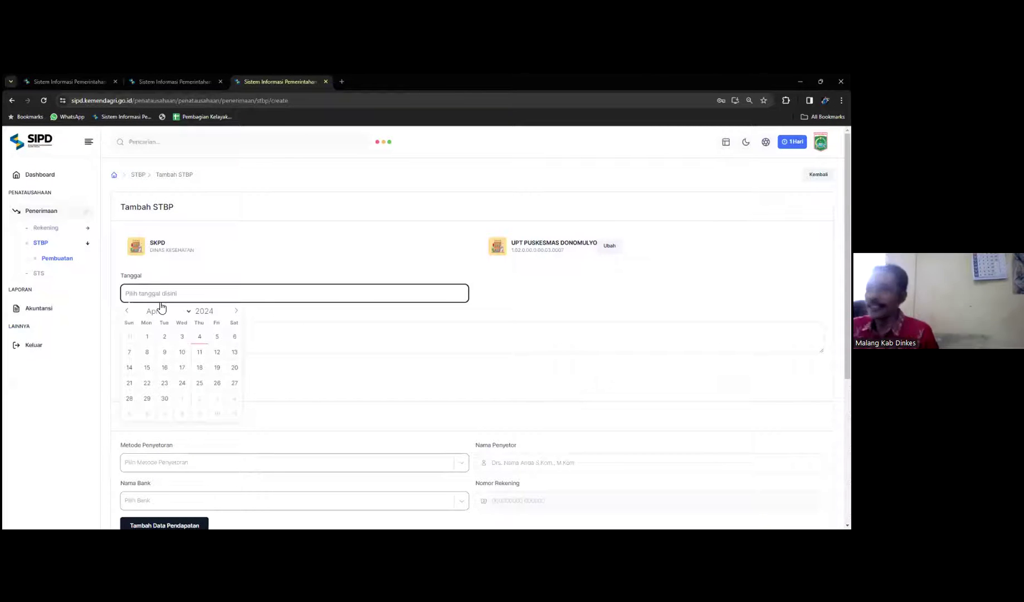
pyautogui.click(127, 313)
pyautogui.click(127, 313)
pyautogui.click(128, 313)
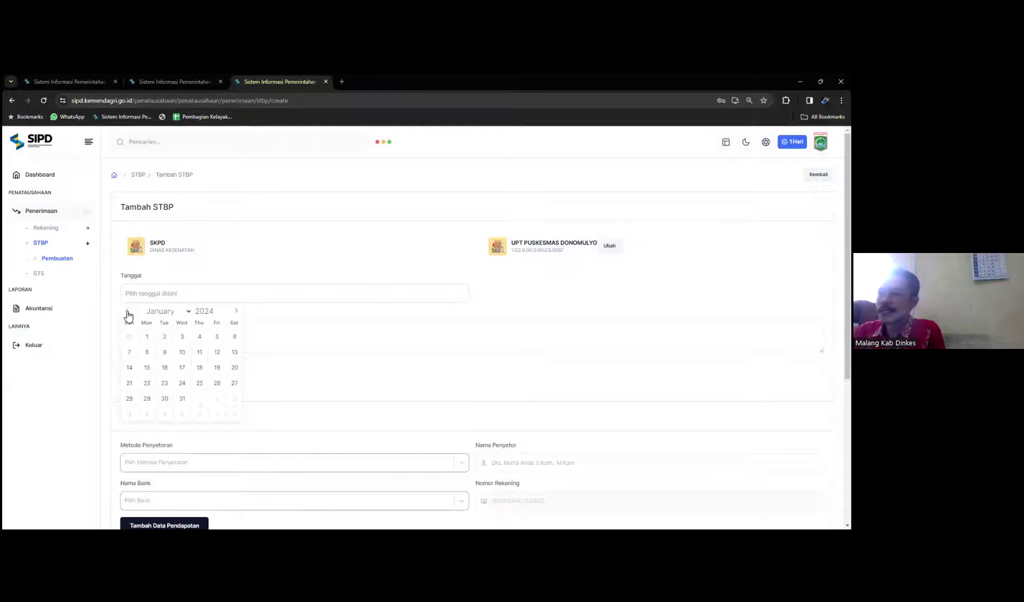
pyautogui.click(182, 399)
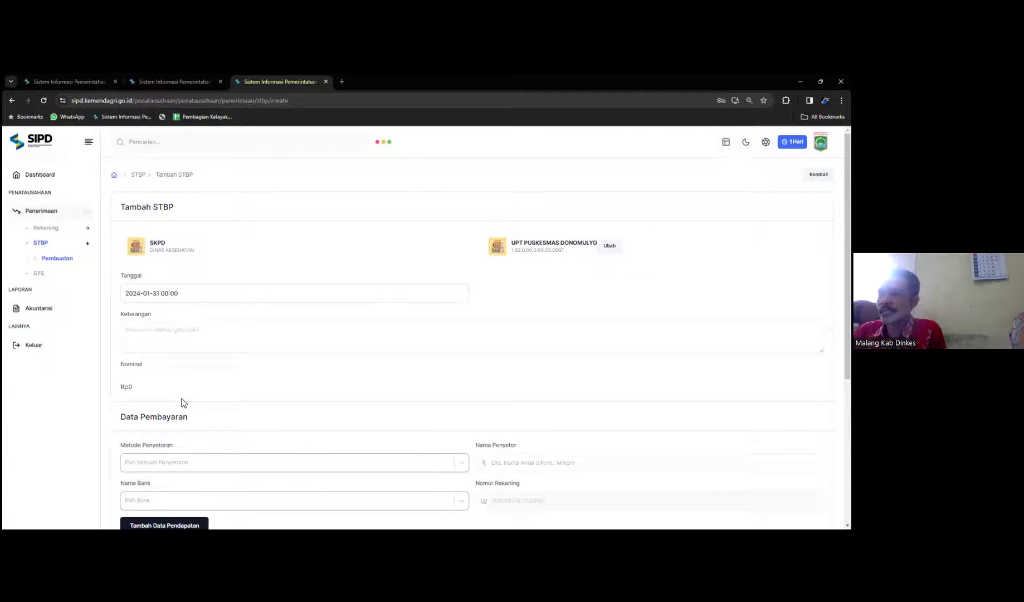
# Step: Enter 'Pendapatan BLUD Puskesmas Donomulyo Bulan Januari 2024' as the Keterangan
pyautogui.click(173, 332)
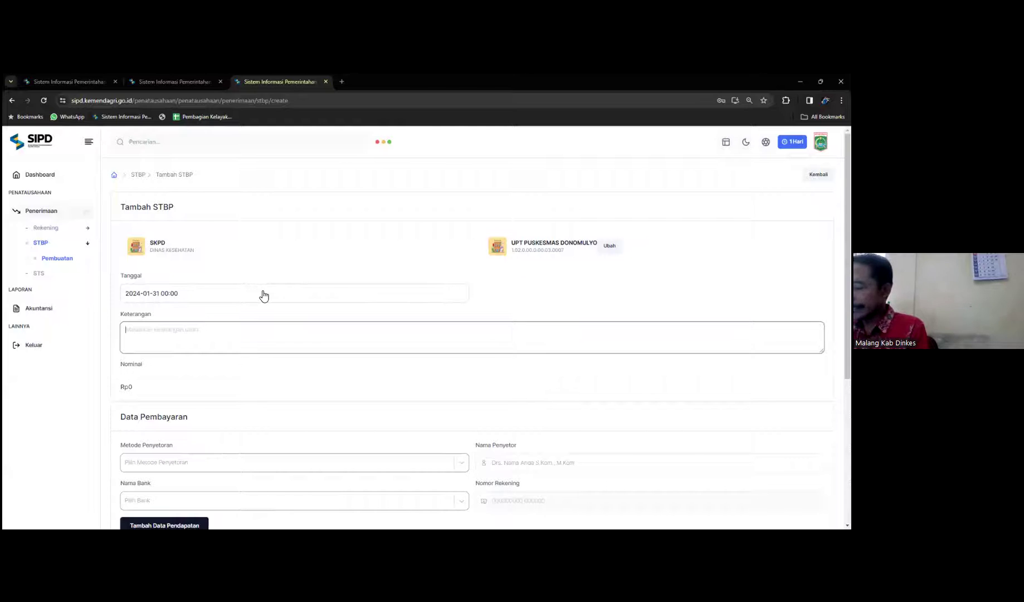
pyautogui.write('Pendapa')
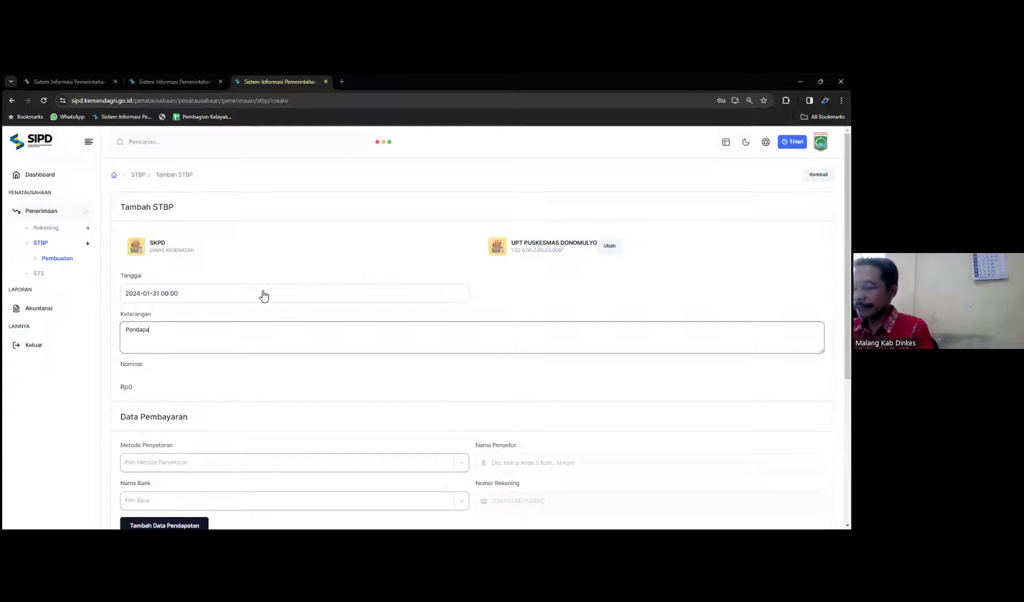
pyautogui.write('tan BLUD Puskesmas Donom')
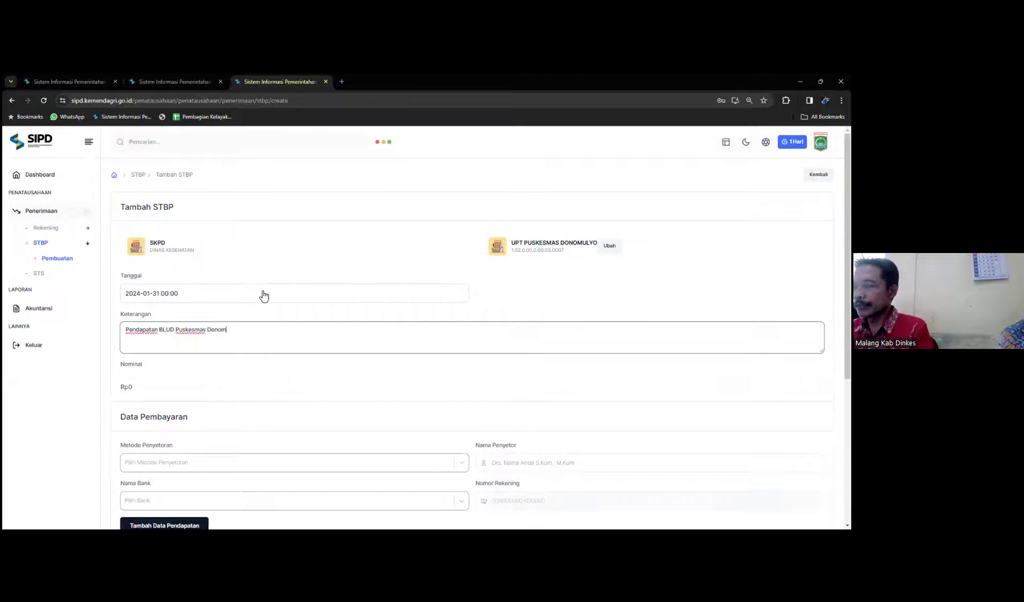
pyautogui.write('ulyo Bula')
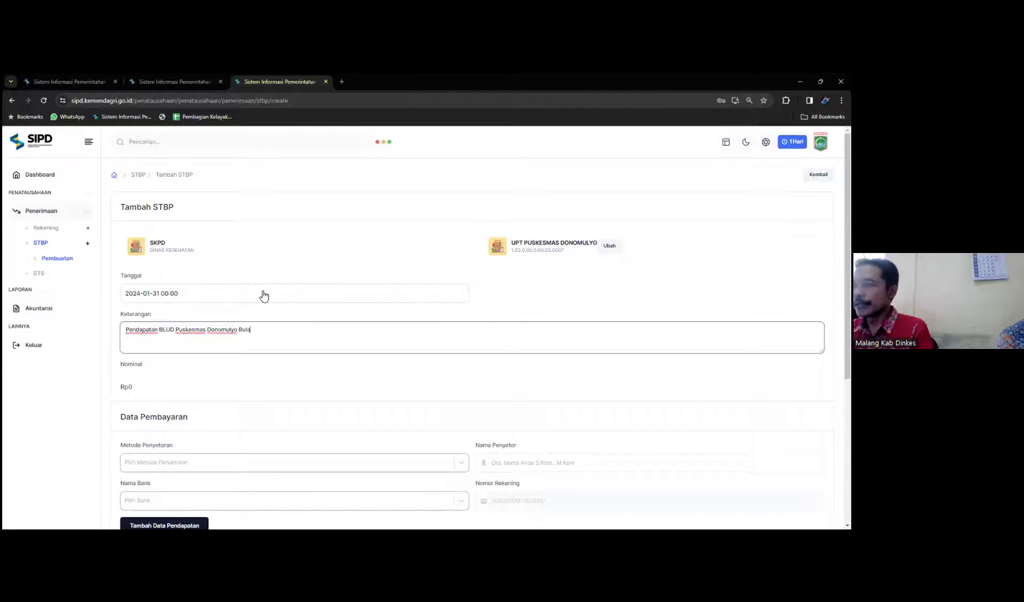
pyautogui.write('n Januari 2024')
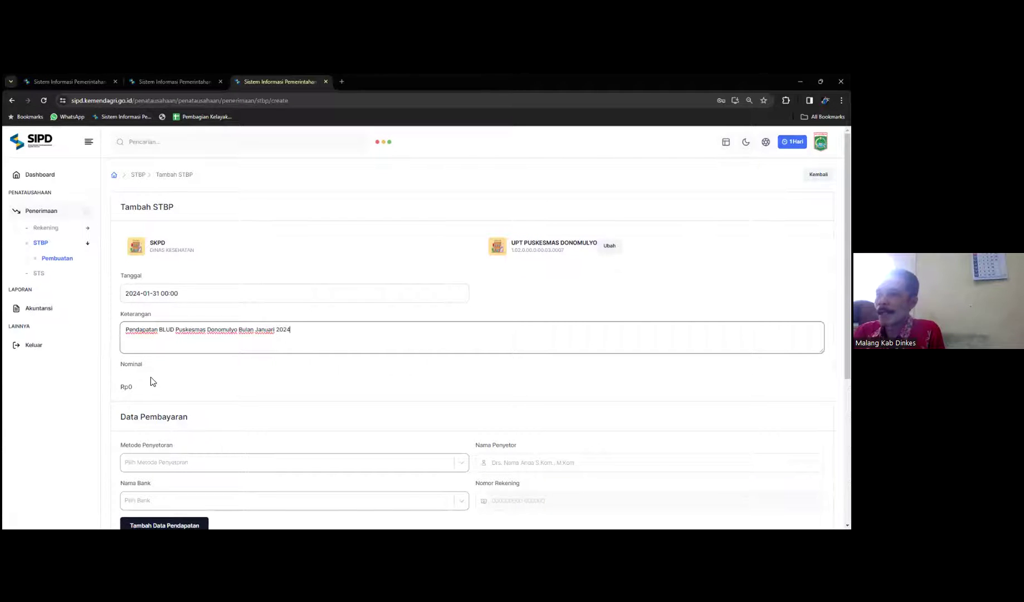
# Step: Set the payment method to Tunai and the bank to Bank JATIM
pyautogui.scroll(-2, 137, 378)
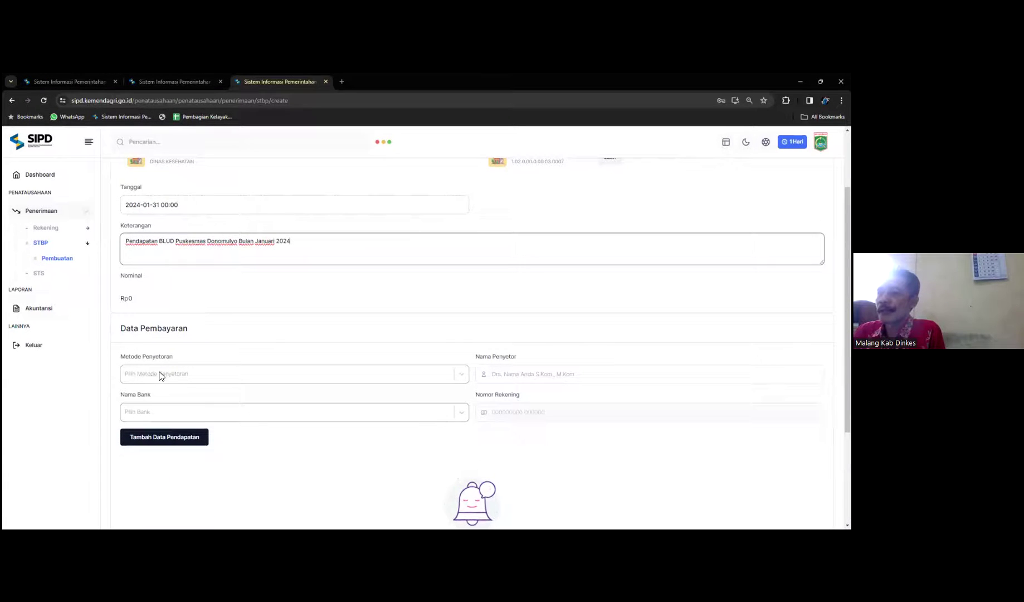
pyautogui.click(160, 374)
pyautogui.click(146, 396)
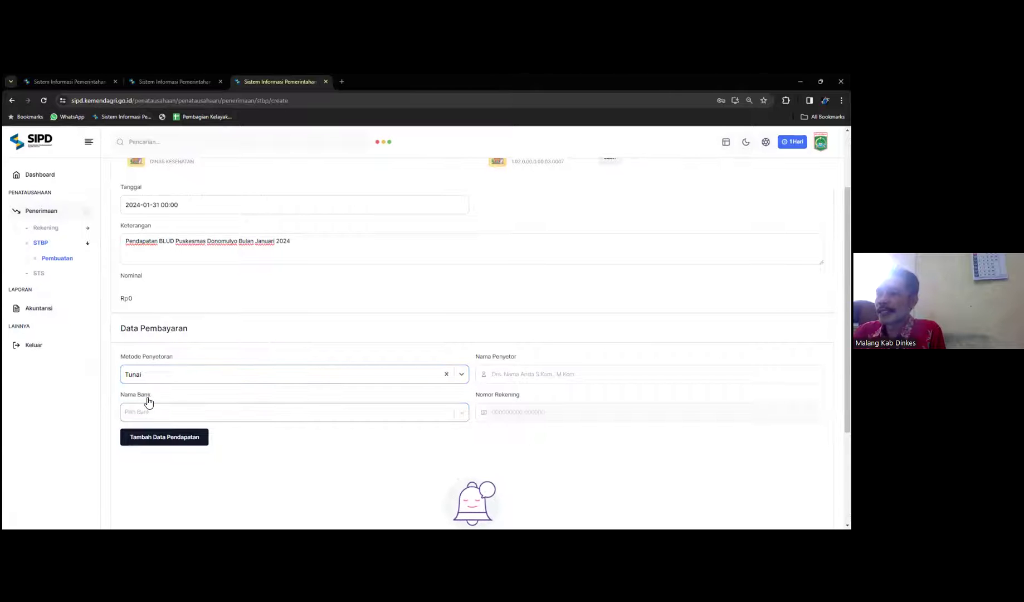
pyautogui.click(169, 413)
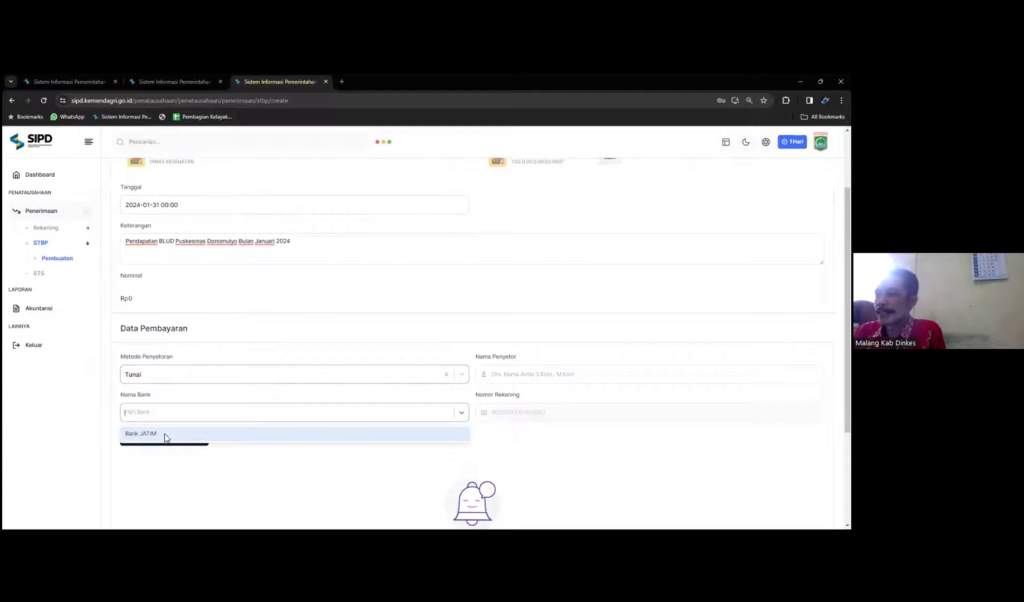
pyautogui.click(164, 434)
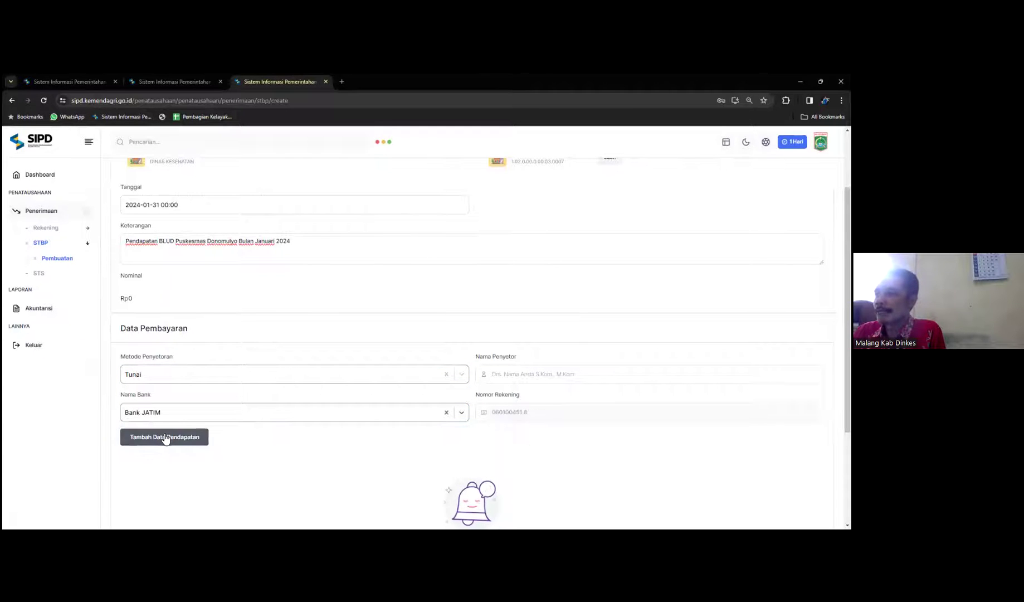
# Step: Enter the depositor's full name in Nama Penyetor
pyautogui.click(515, 363)
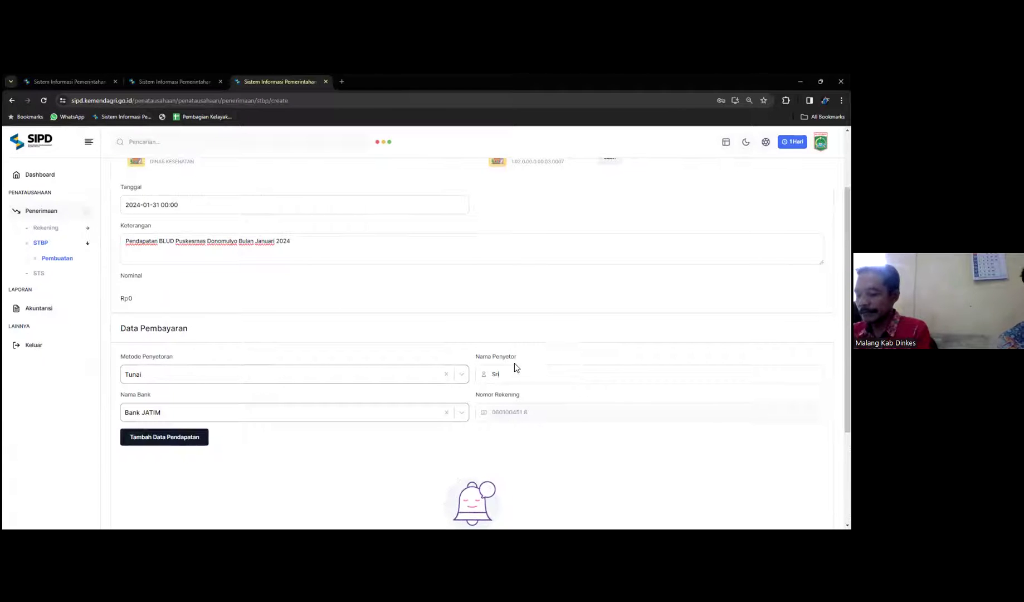
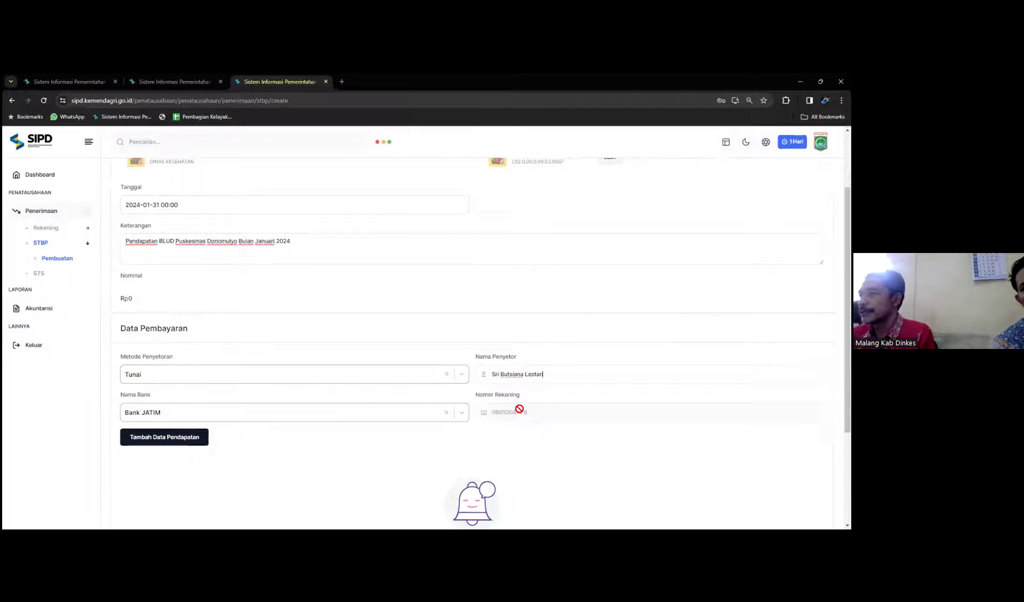
pyautogui.scroll(1, 418, 421)
pyautogui.scroll(-2, 77, 406)
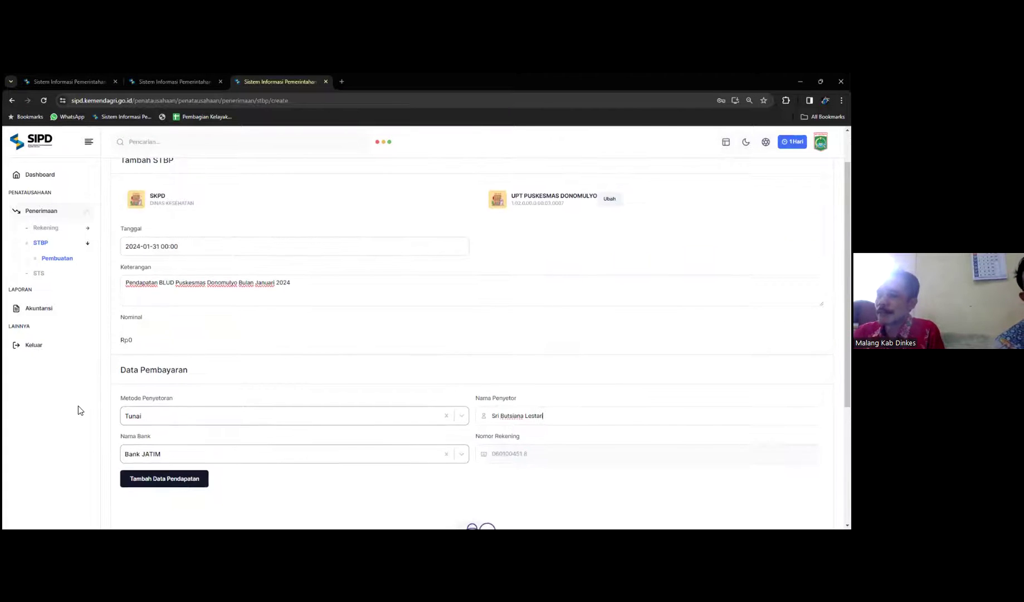
# Step: Add a revenue line and pick Retribusi Daerah (4.1.02) as its revenue type
pyautogui.click(183, 393)
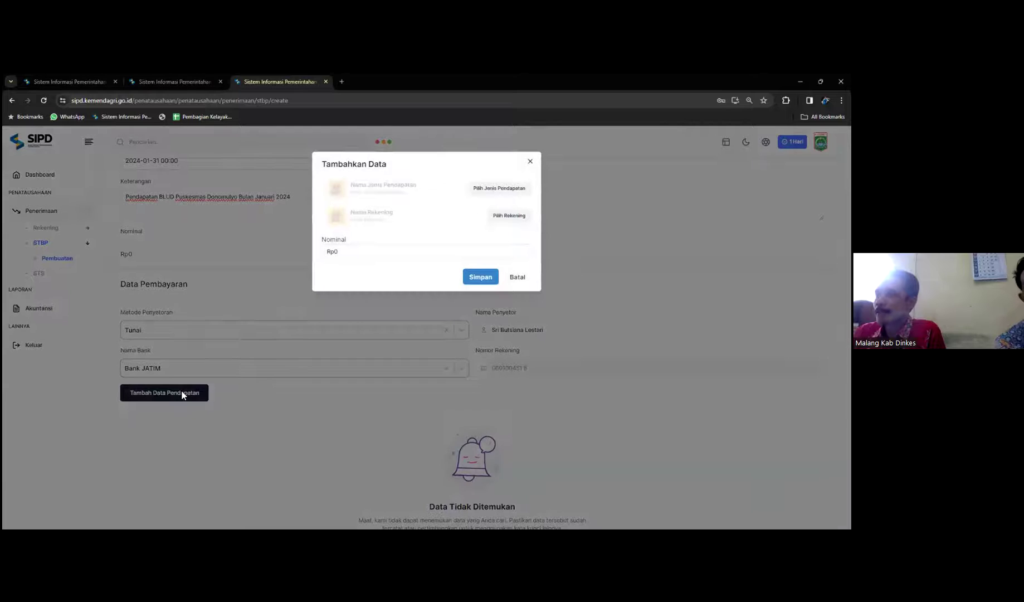
pyautogui.click(493, 191)
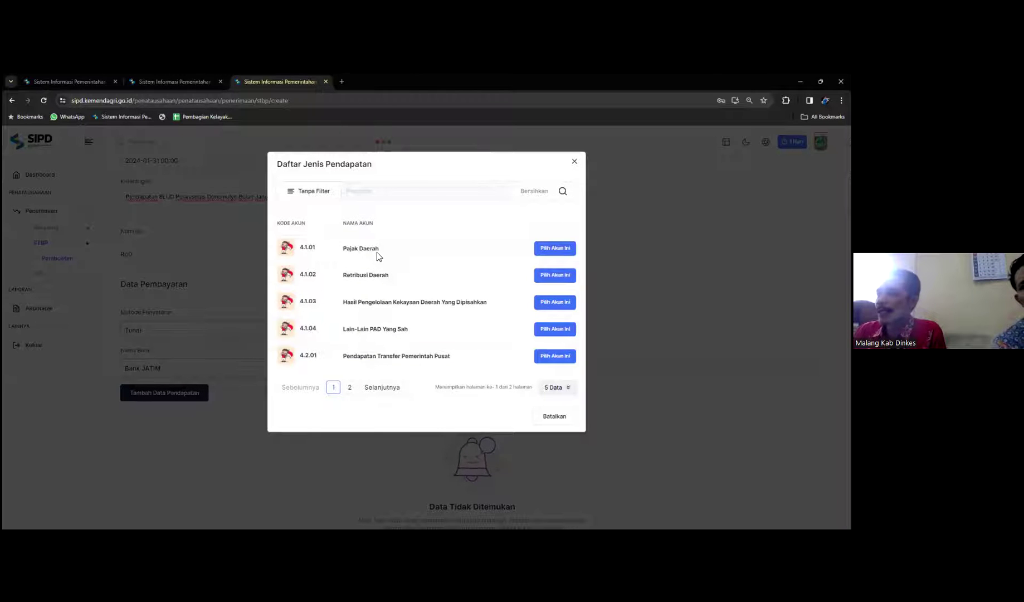
pyautogui.click(350, 387)
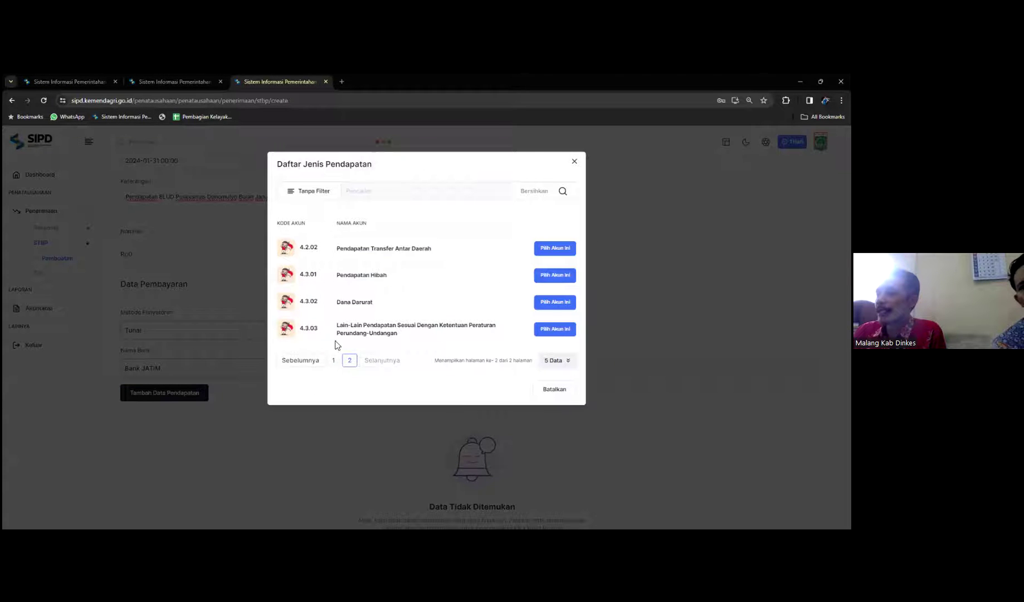
pyautogui.click(334, 362)
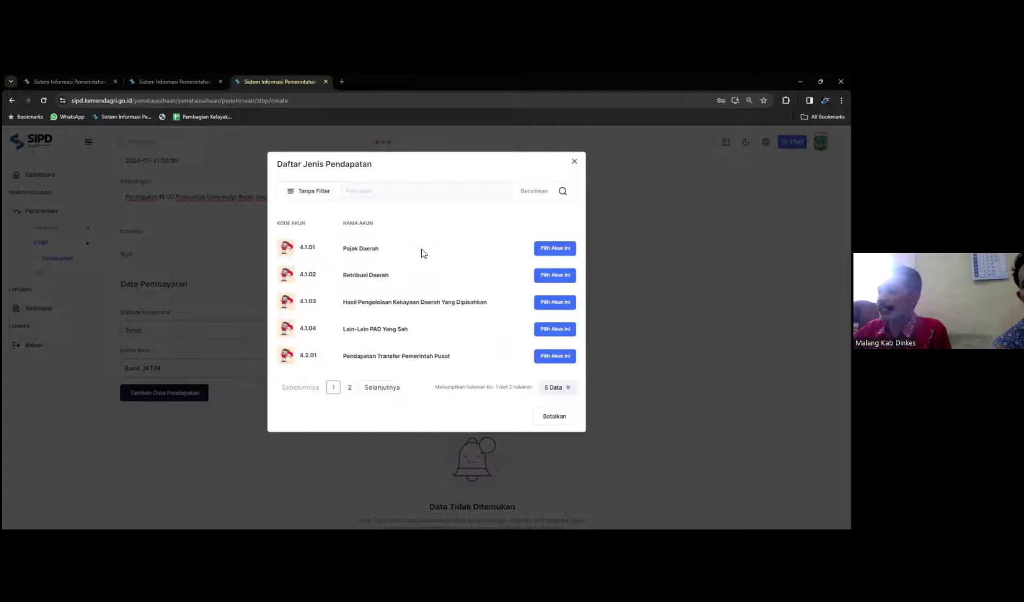
pyautogui.click(541, 279)
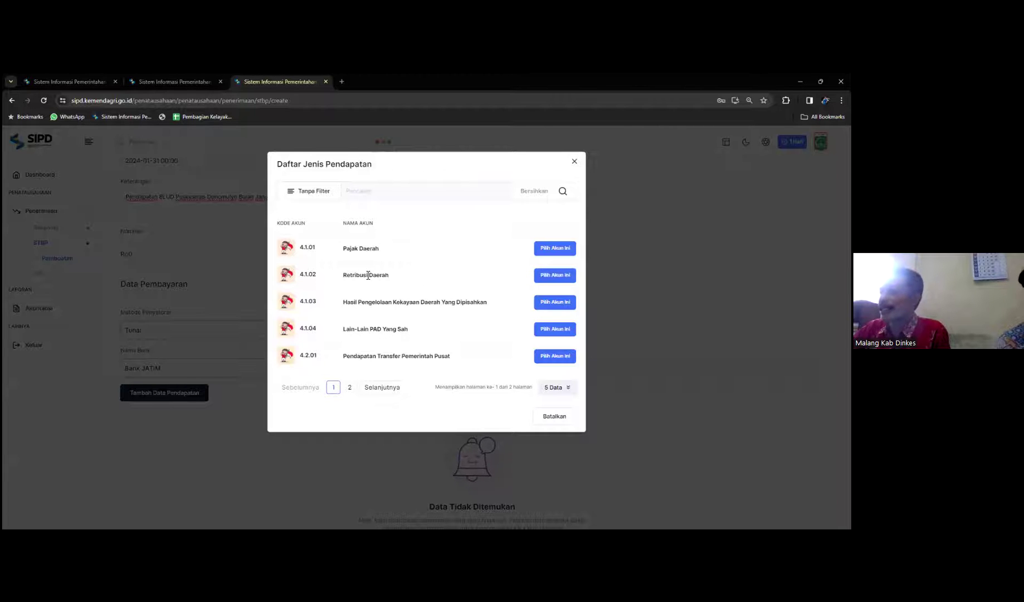
pyautogui.click(564, 279)
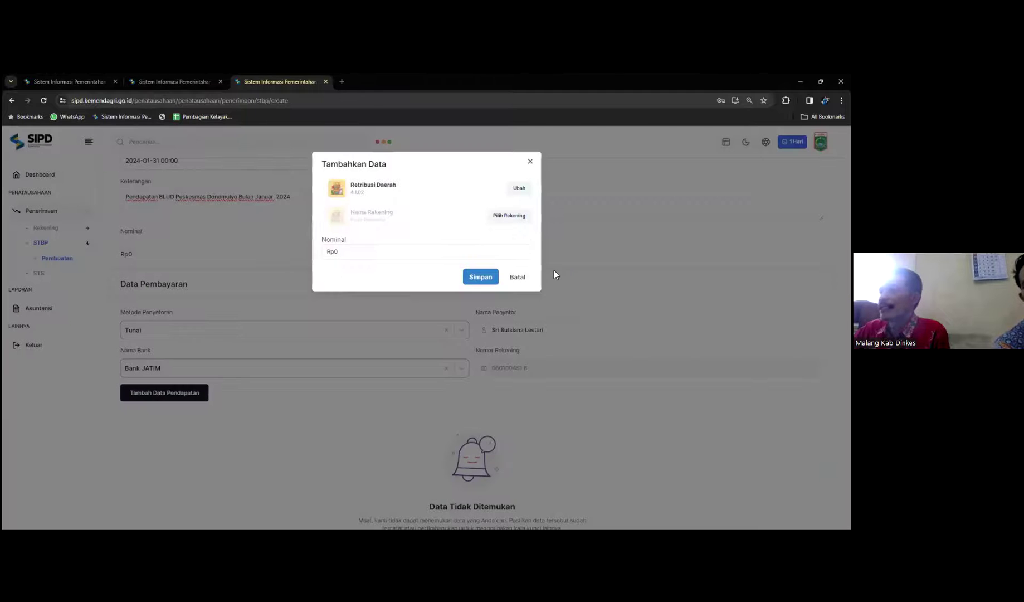
# Step: Pick the Retribusi Pelayanan Kesehatan Di Puskesmas account (4.1.02.01.01.0001) for the line
pyautogui.click(516, 217)
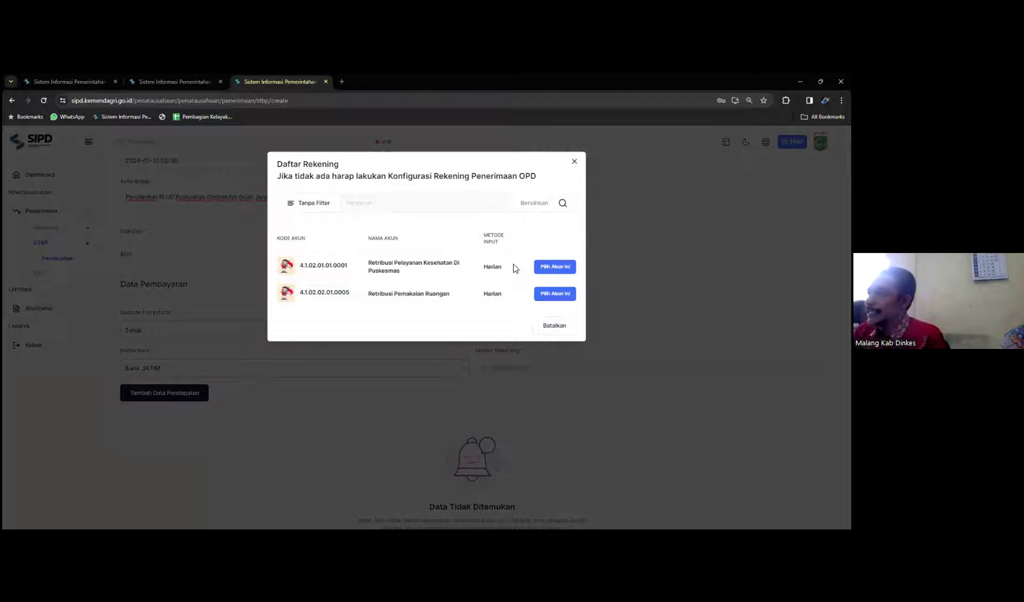
pyautogui.click(551, 266)
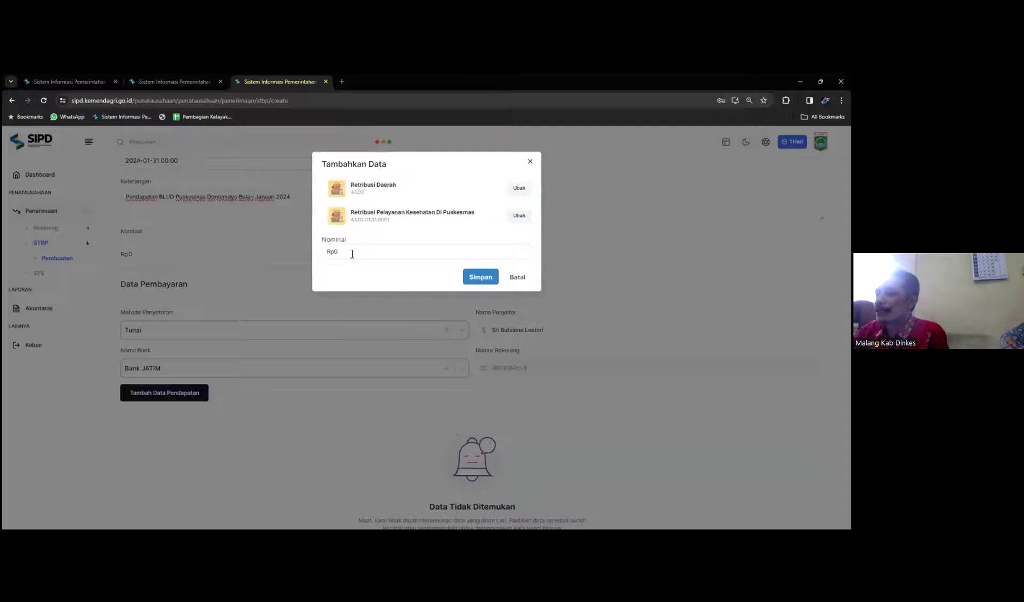
pyautogui.click(374, 254)
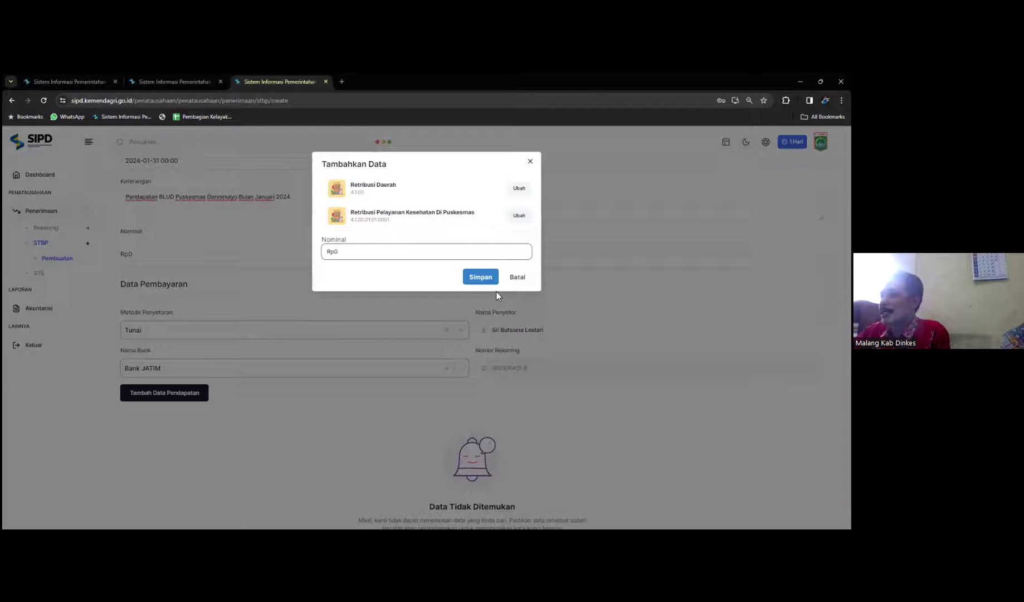
# Step: Cancel the line, retry with Retribusi Daerah and Retribusi Pemakaian Ruangan, then cancel again
pyautogui.click(517, 277)
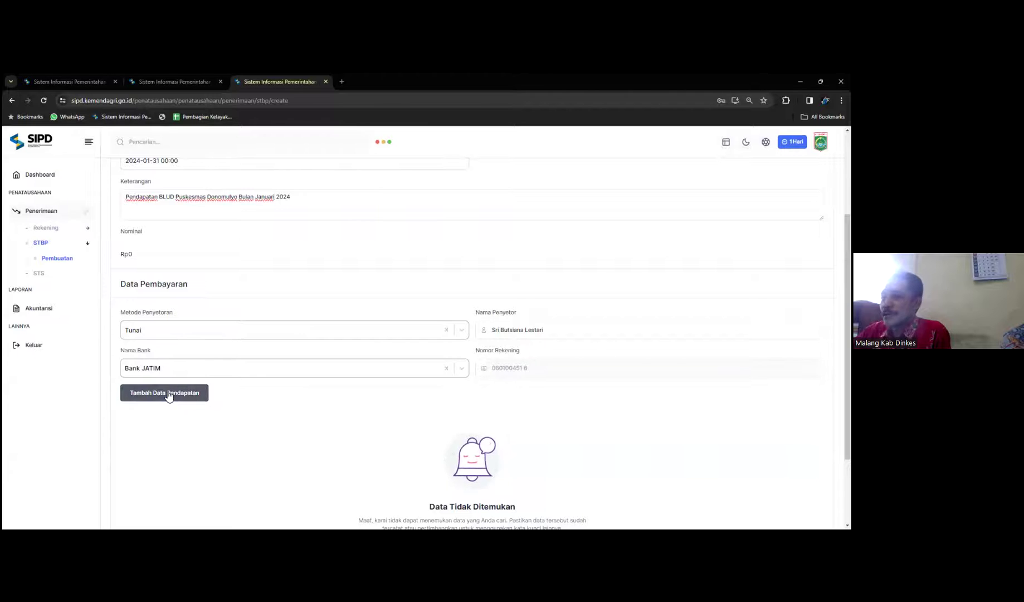
pyautogui.click(167, 393)
pyautogui.click(488, 190)
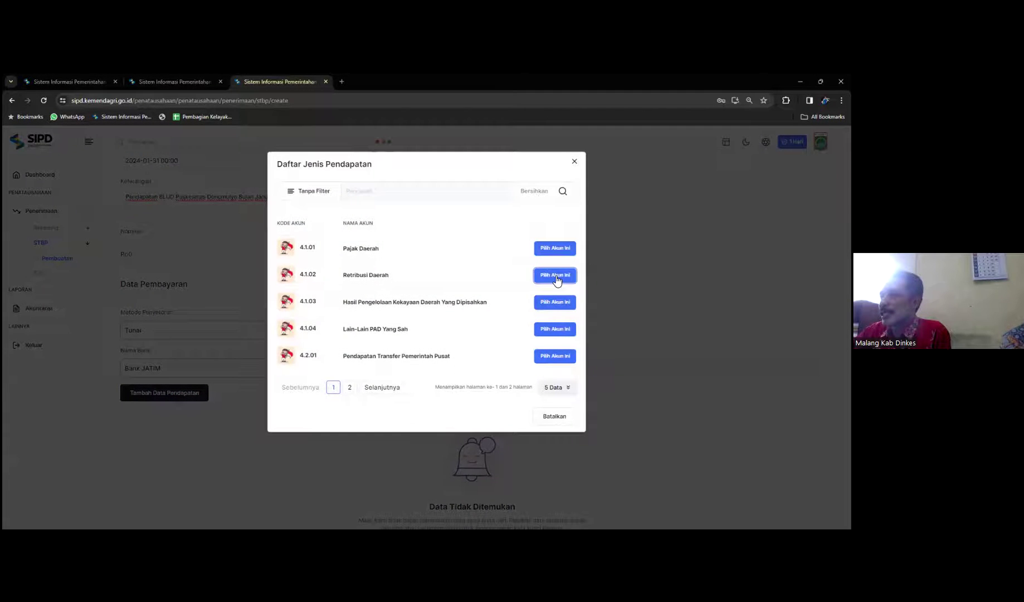
pyautogui.click(555, 274)
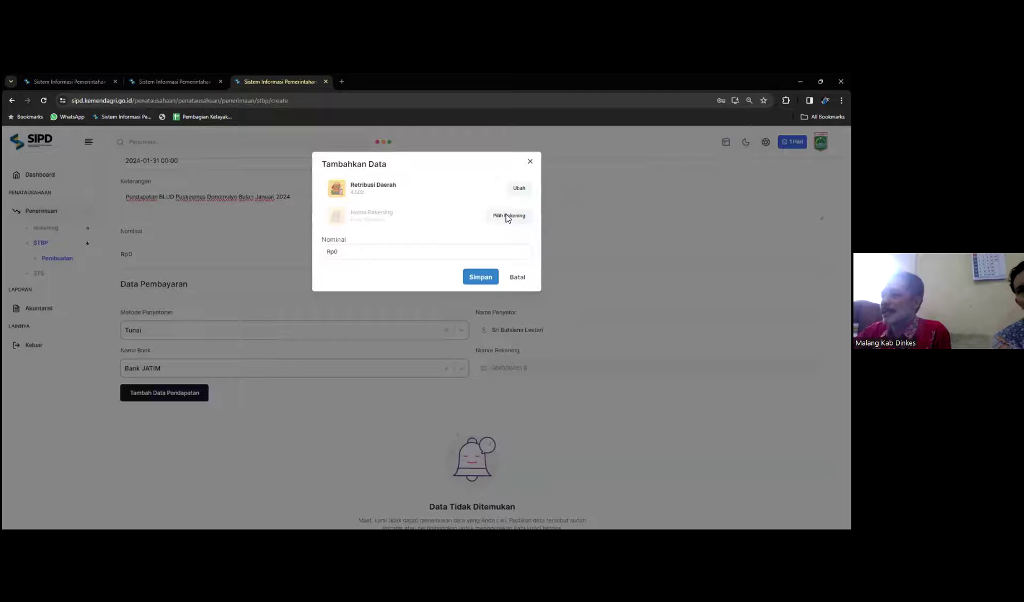
pyautogui.click(509, 217)
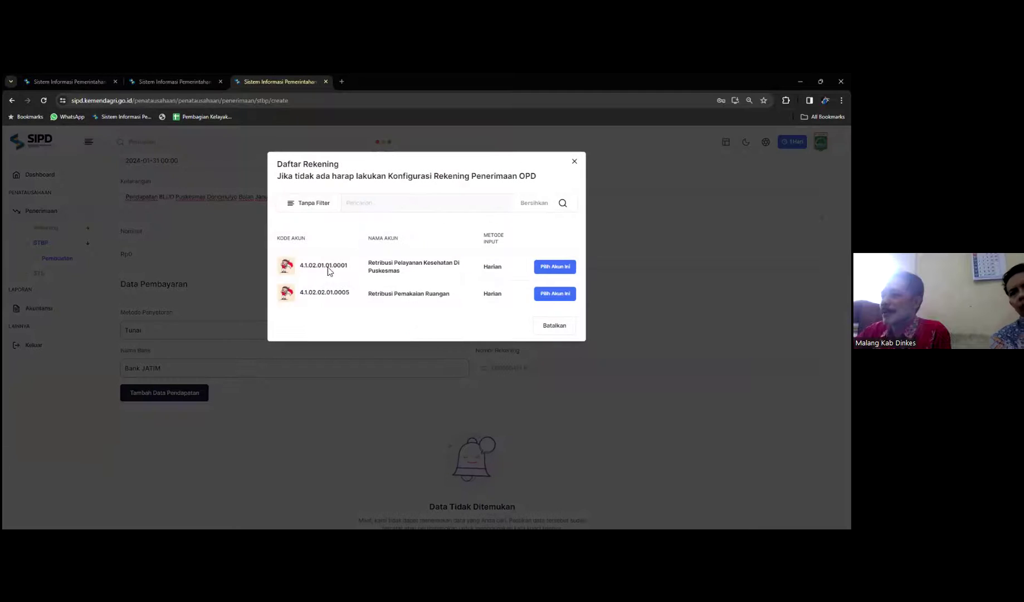
pyautogui.click(560, 296)
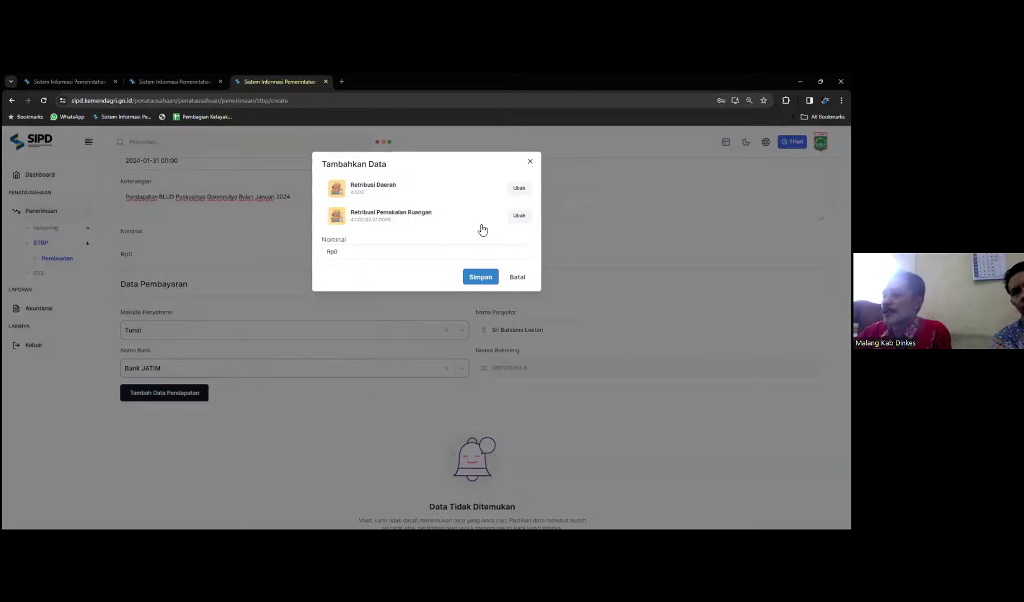
pyautogui.click(359, 252)
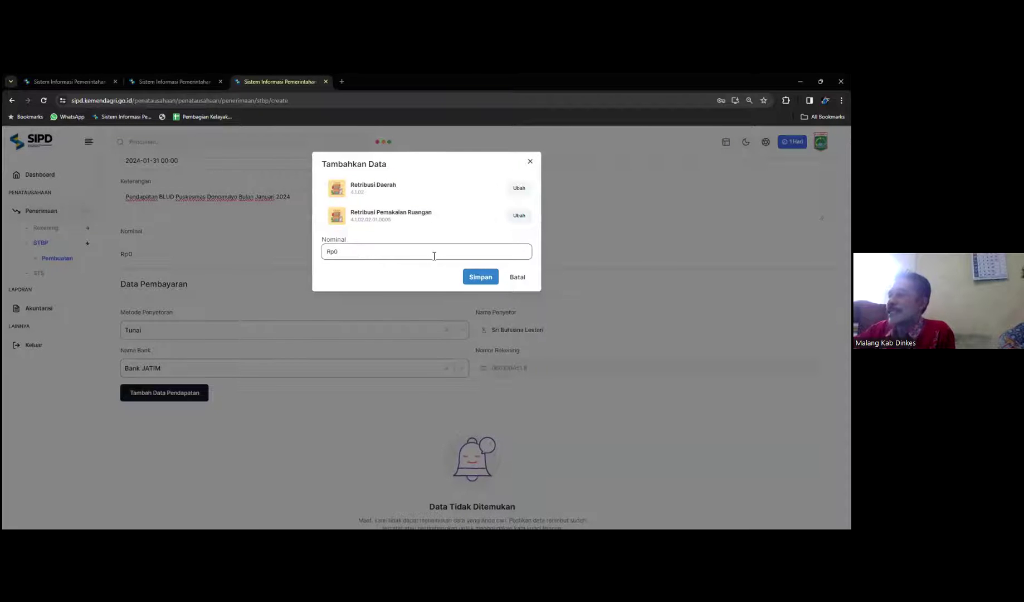
pyautogui.click(518, 277)
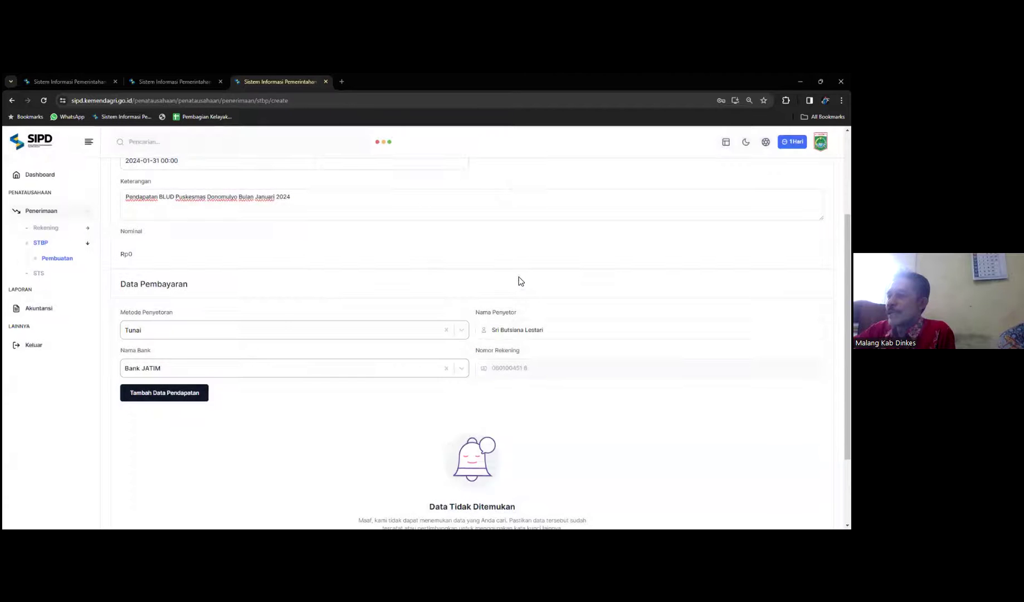
pyautogui.click(180, 394)
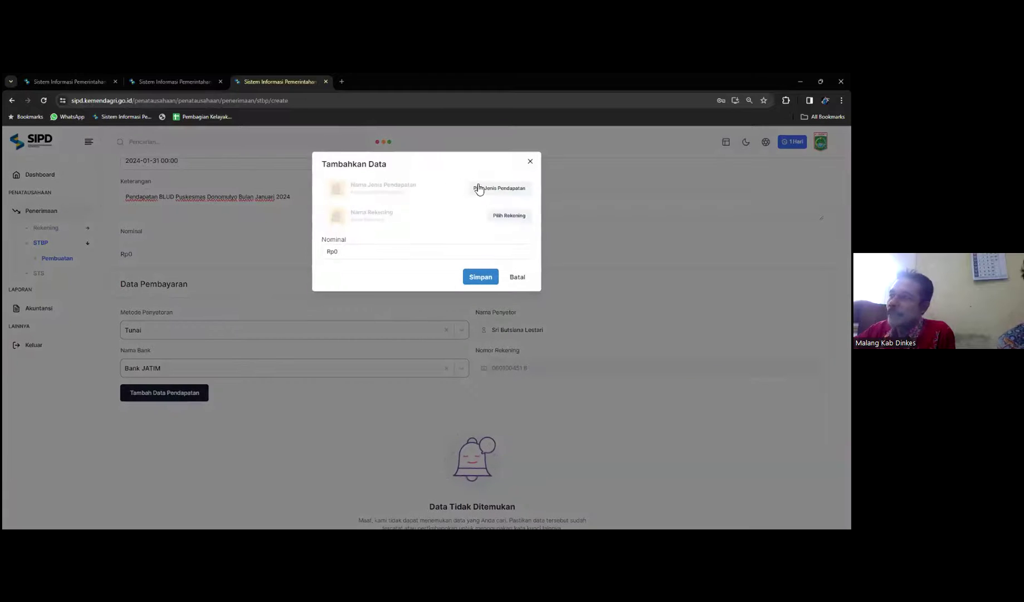
pyautogui.click(495, 188)
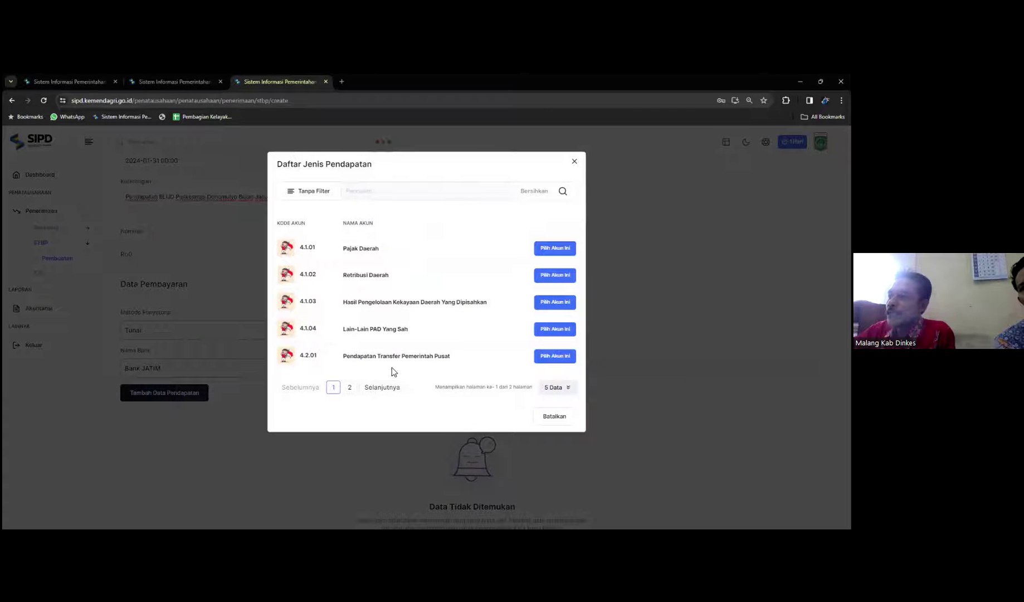
pyautogui.click(351, 386)
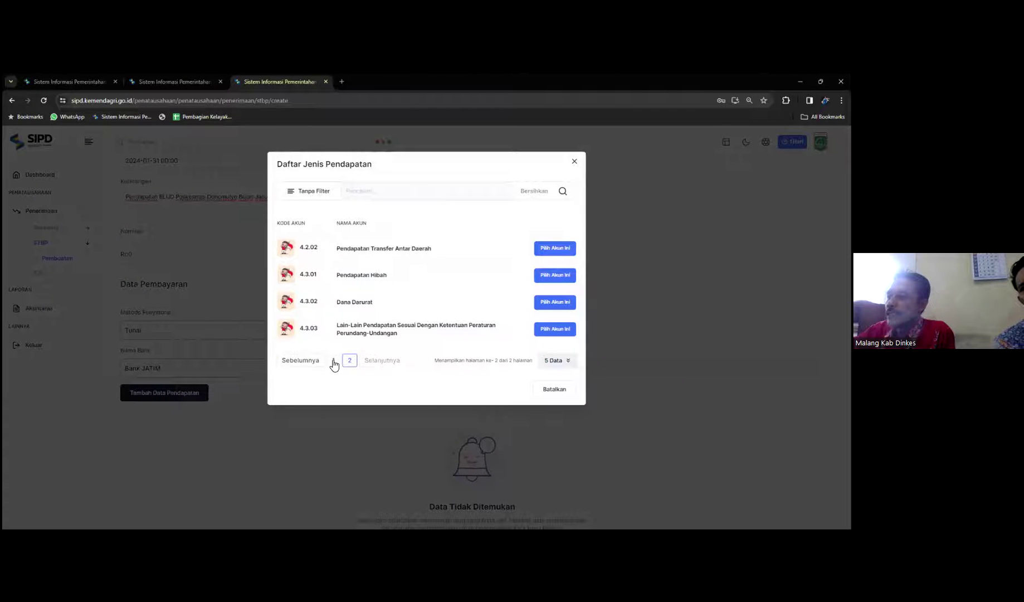
pyautogui.click(334, 361)
pyautogui.click(563, 330)
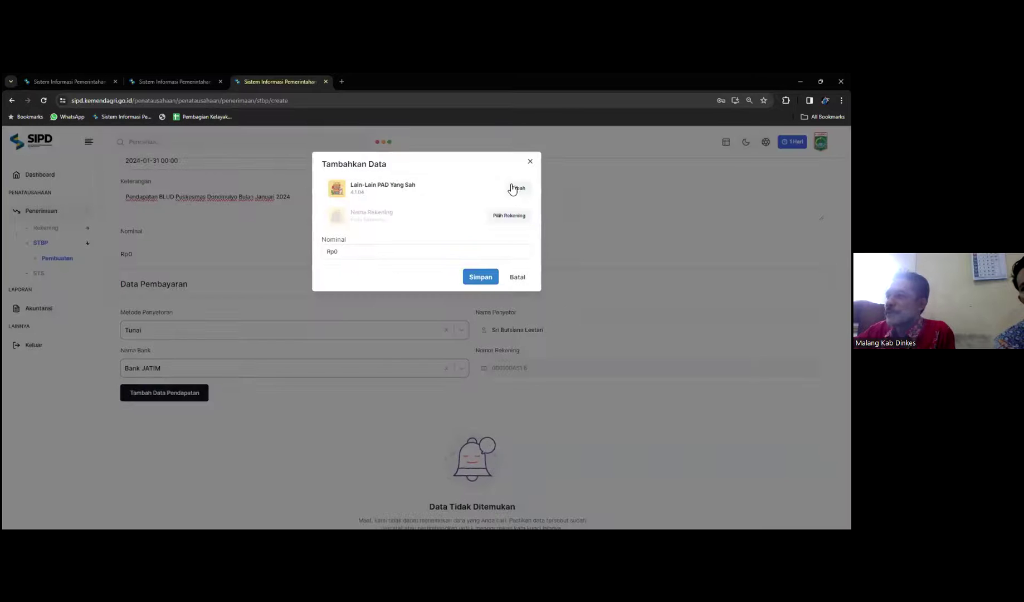
pyautogui.click(510, 216)
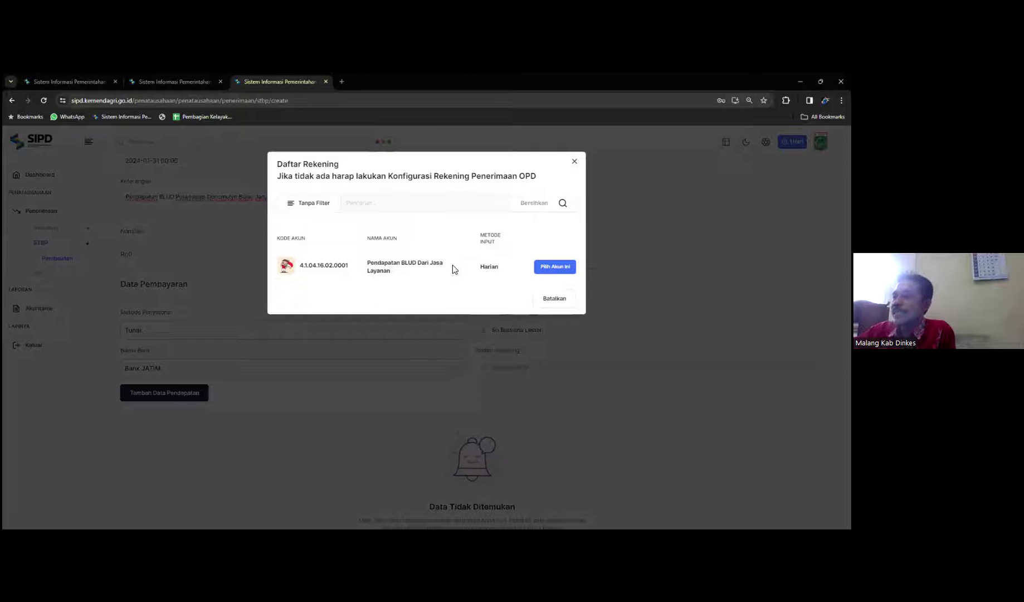
pyautogui.click(564, 270)
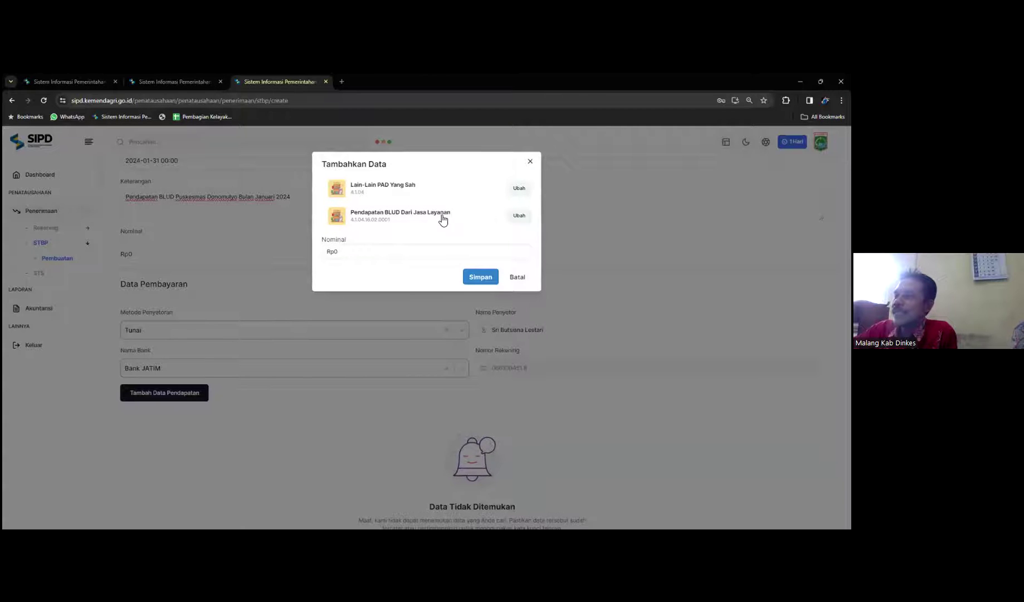
pyautogui.click(519, 279)
pyautogui.scroll(-2, 288, 400)
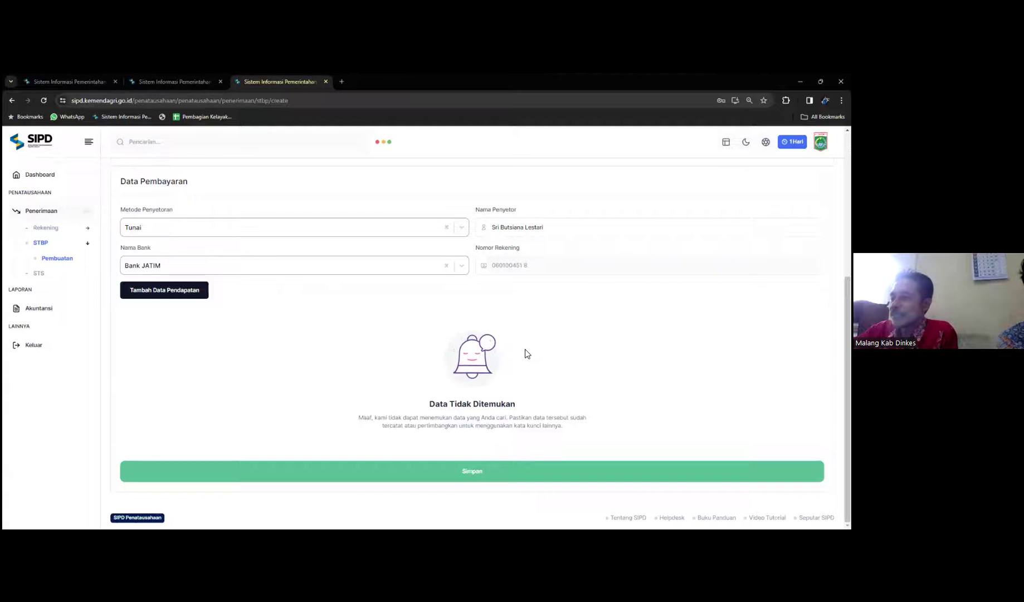
pyautogui.scroll(2, 525, 349)
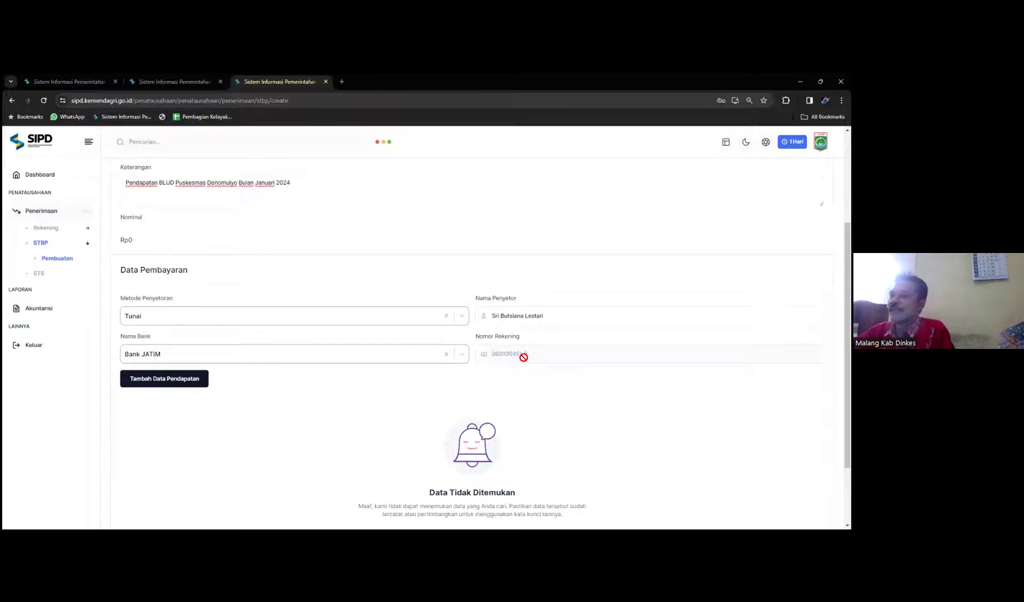
pyautogui.scroll(-2, 525, 368)
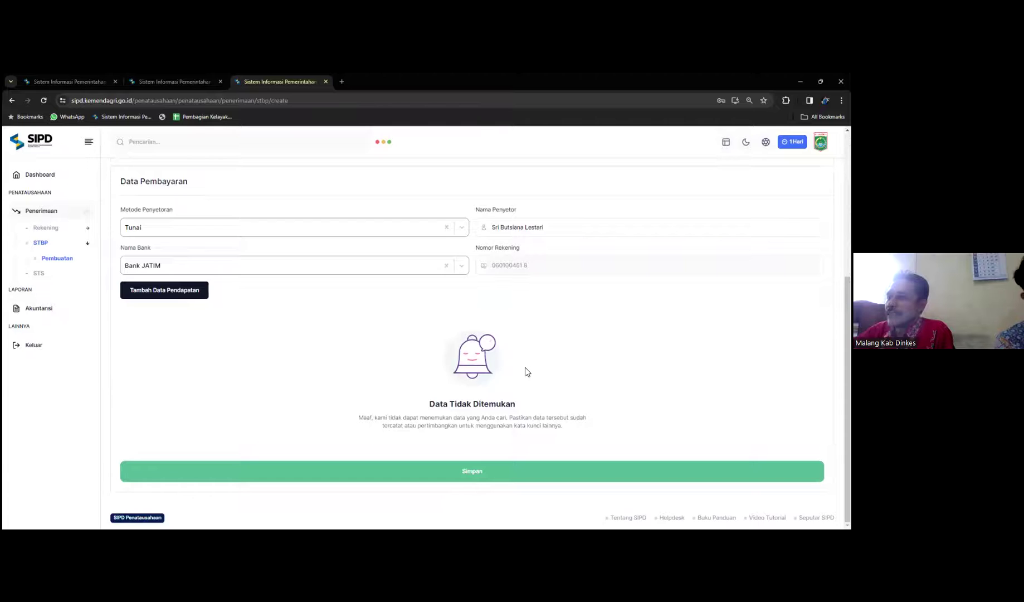
pyautogui.scroll(2, 525, 372)
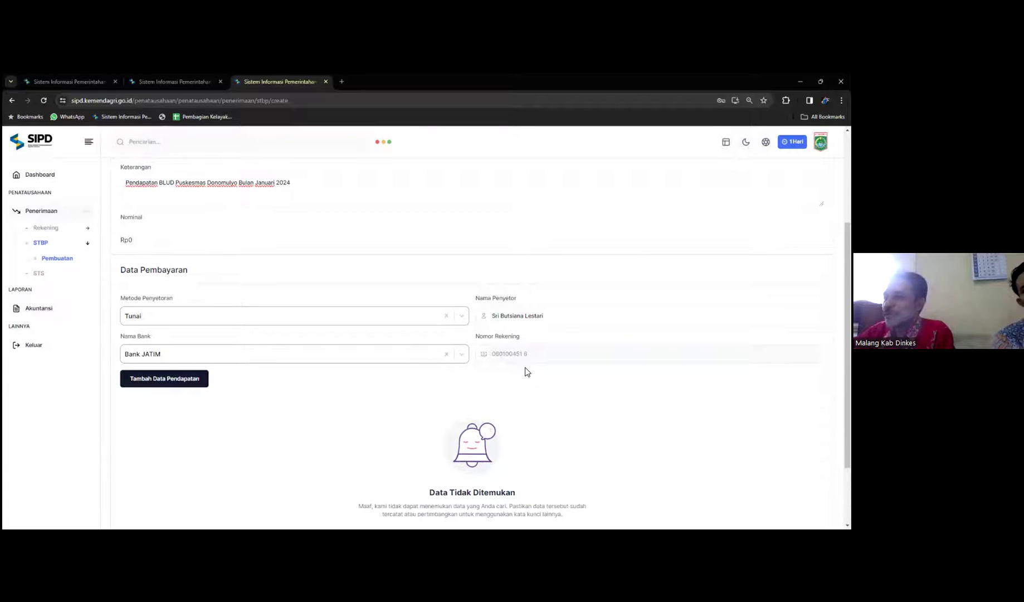
pyautogui.click(149, 381)
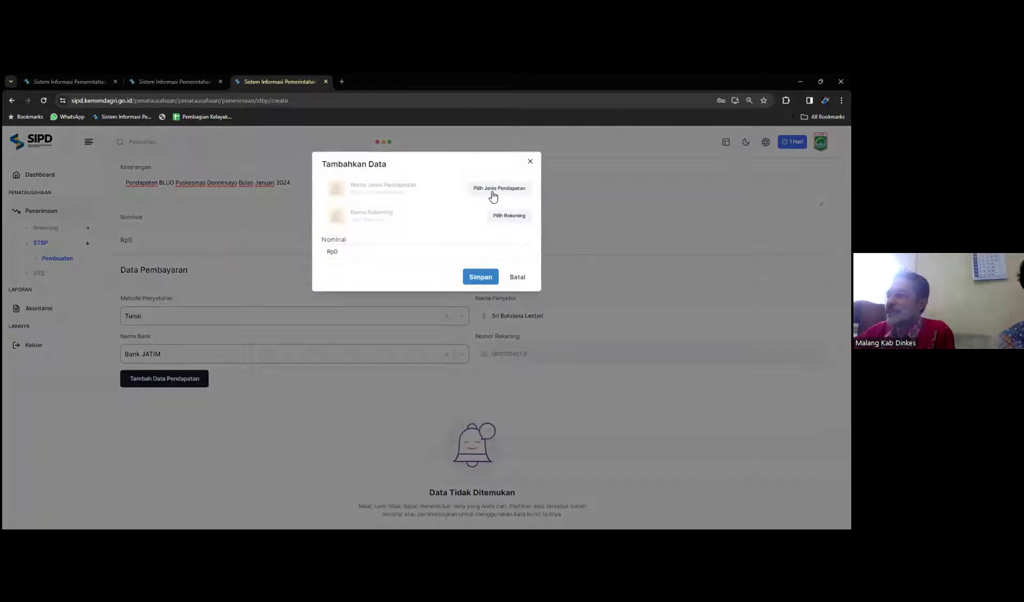
pyautogui.click(493, 188)
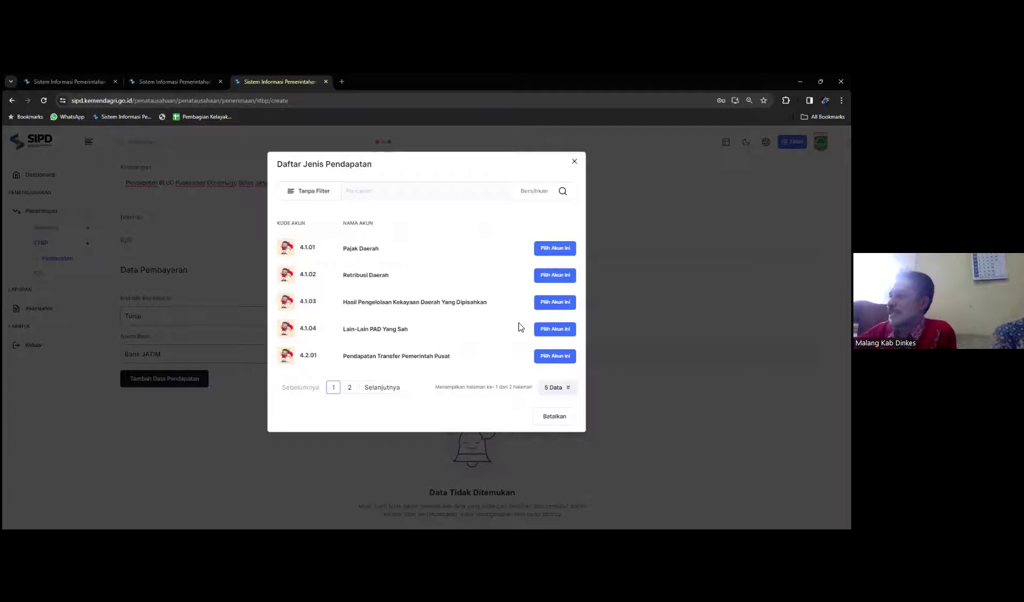
pyautogui.click(547, 415)
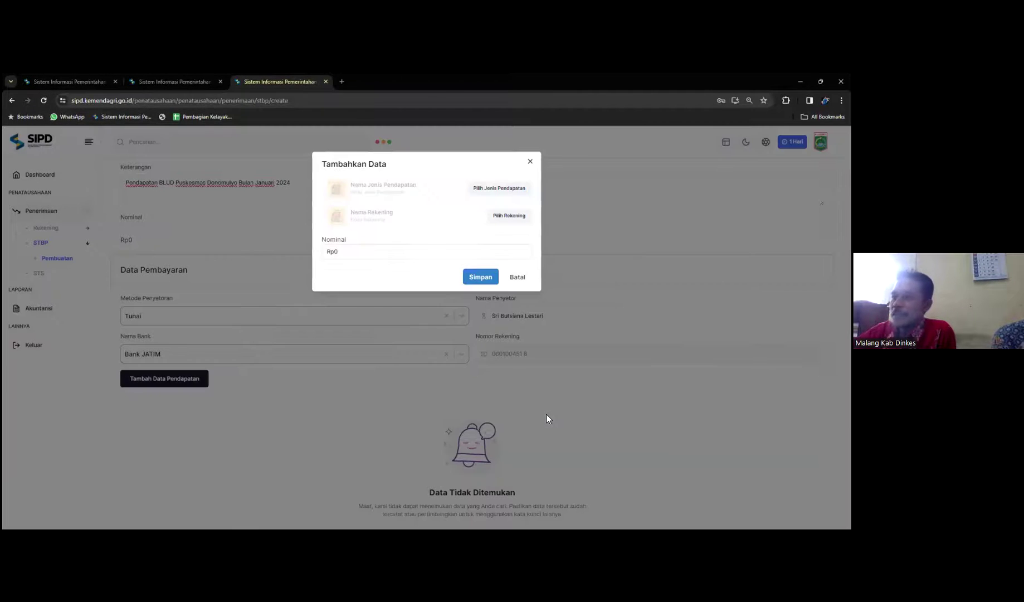
pyautogui.click(517, 277)
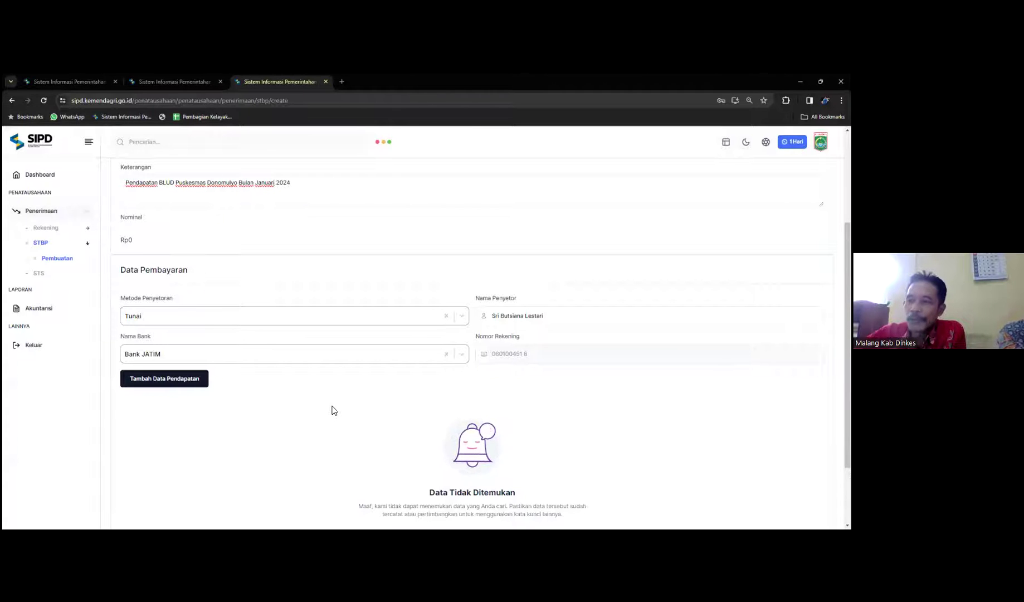
pyautogui.click(195, 384)
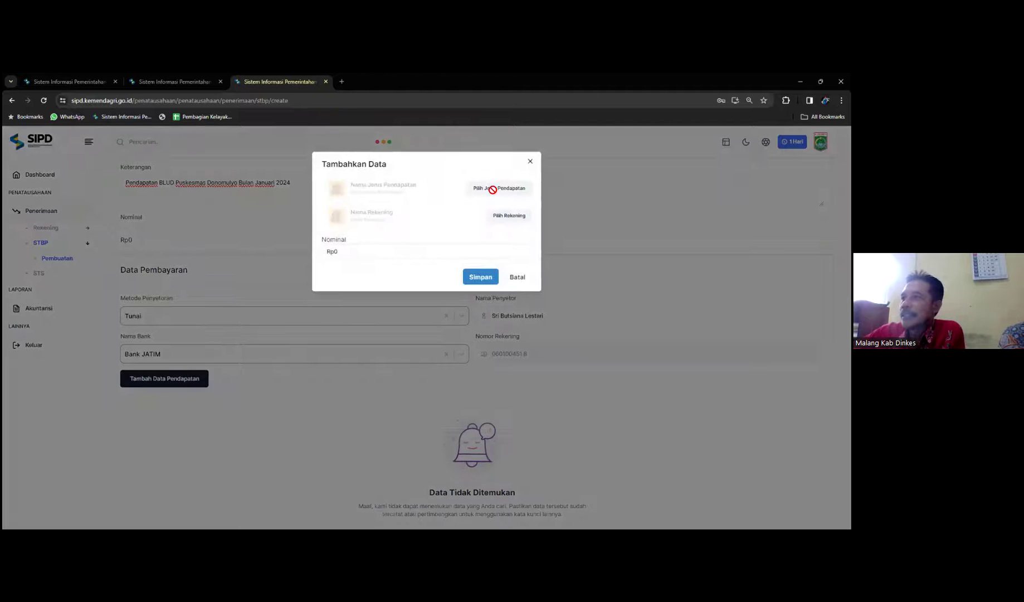
pyautogui.click(498, 188)
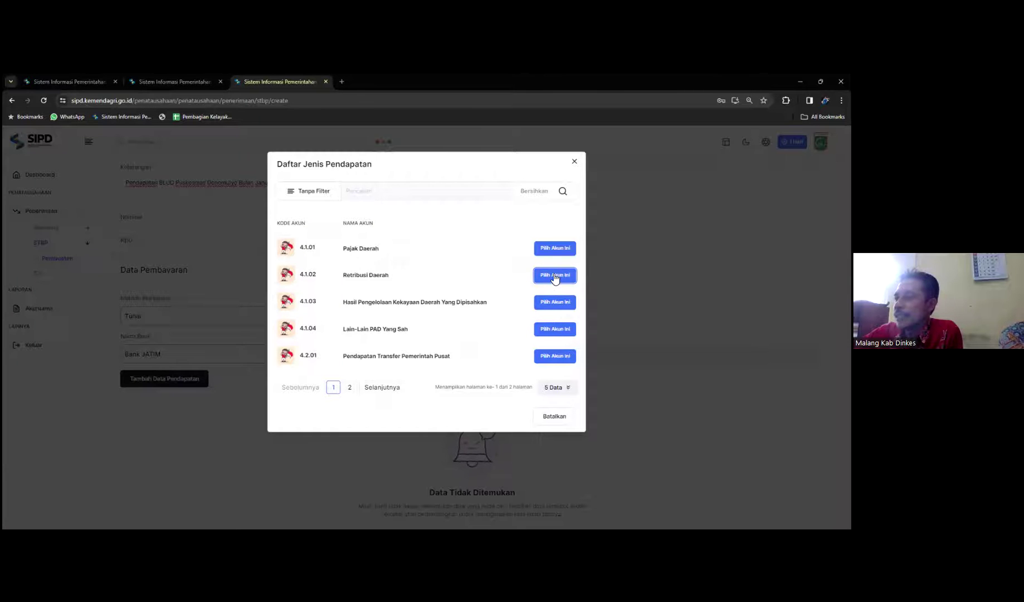
pyautogui.click(553, 417)
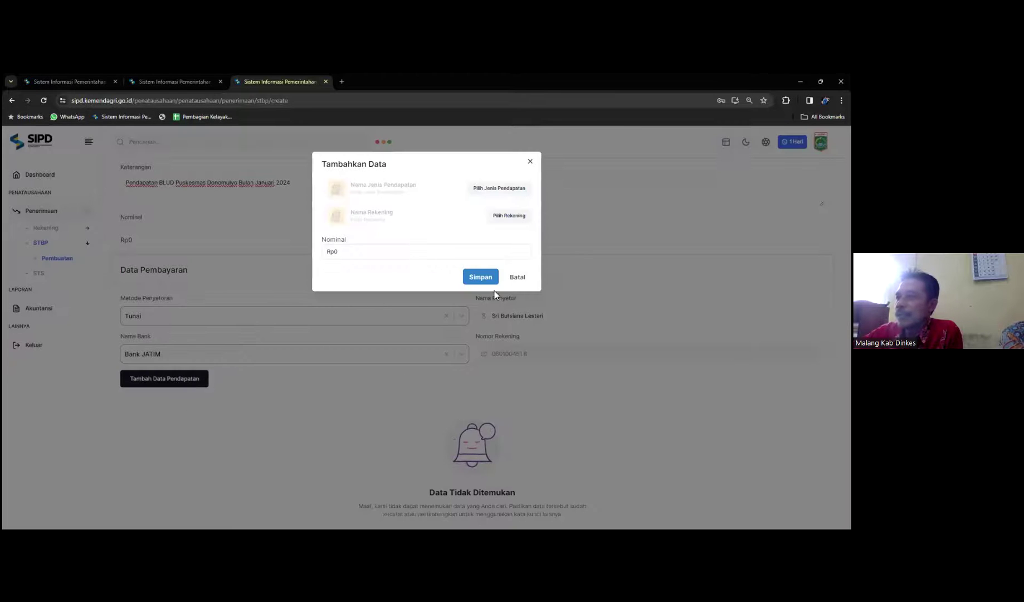
pyautogui.click(514, 276)
pyautogui.scroll(3, 203, 299)
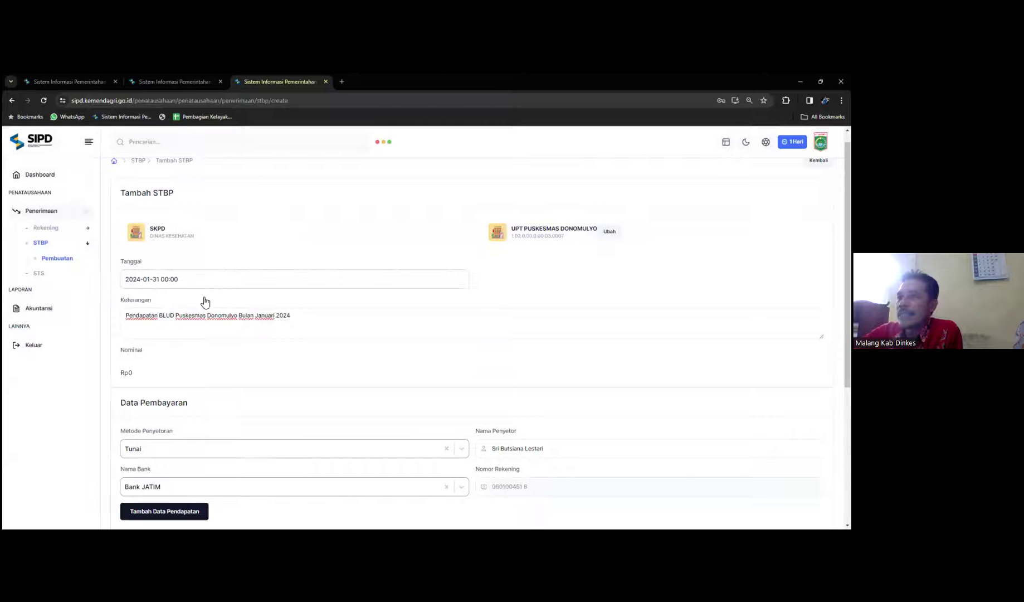
# Step: Change the receipt date to 29 February 2024
pyautogui.click(193, 282)
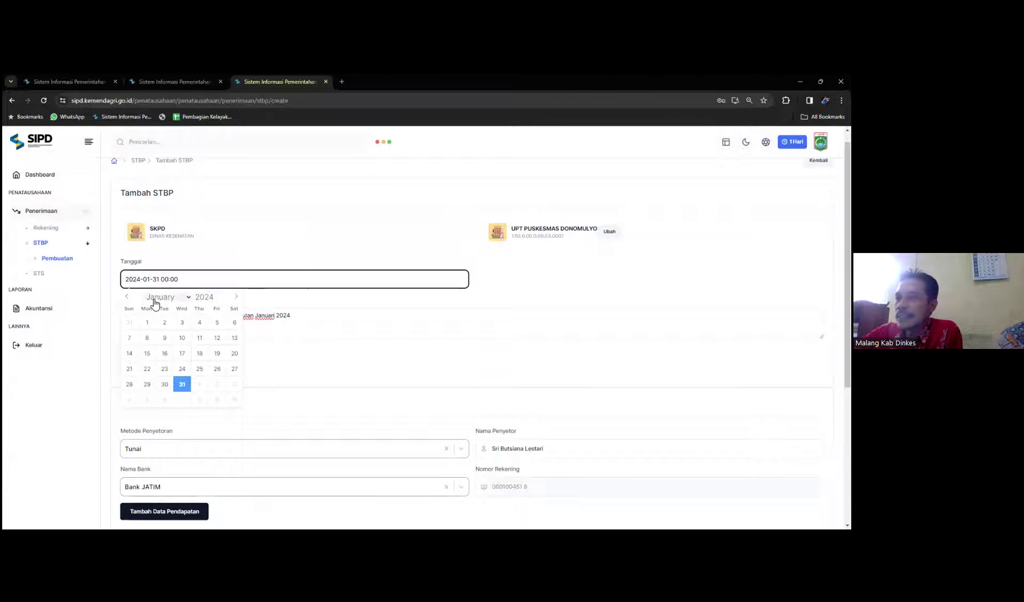
pyautogui.click(189, 296)
pyautogui.press('Return')
pyautogui.click(199, 384)
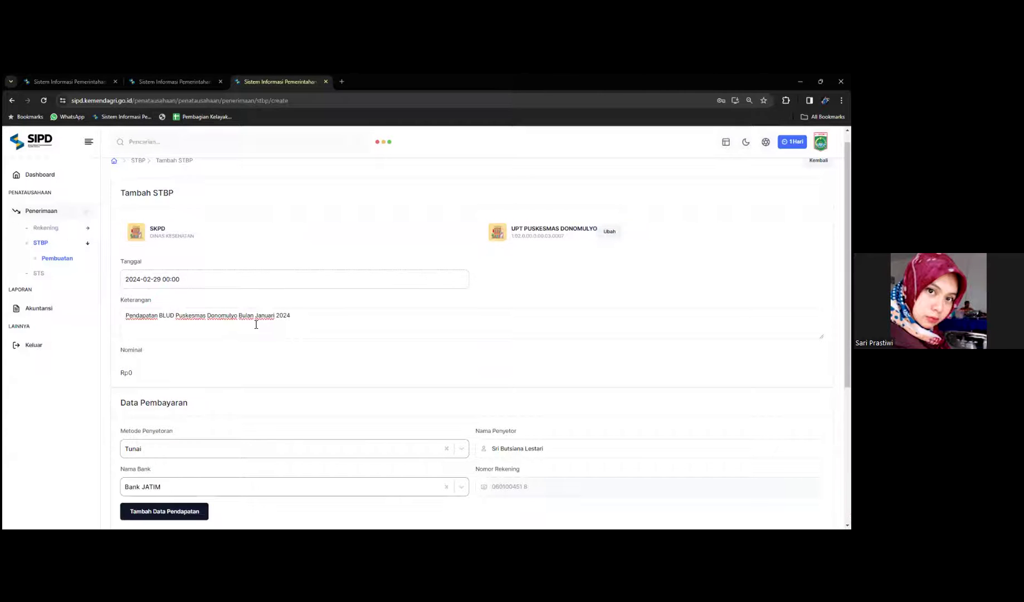
# Step: Replace 'Januari' with 'Februri' in the description
pyautogui.click(276, 317)
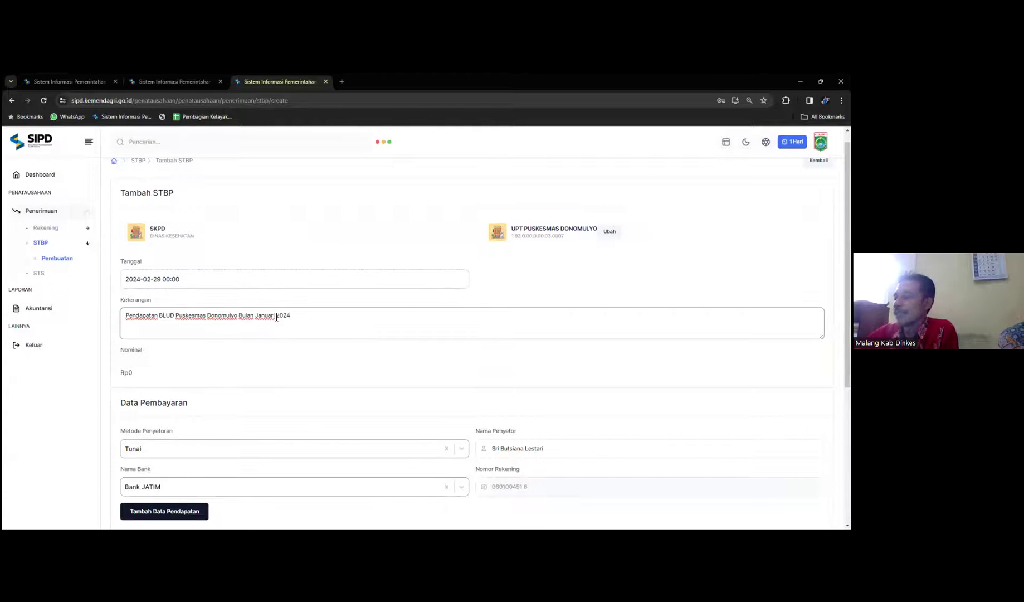
pyautogui.press('BackSpace')
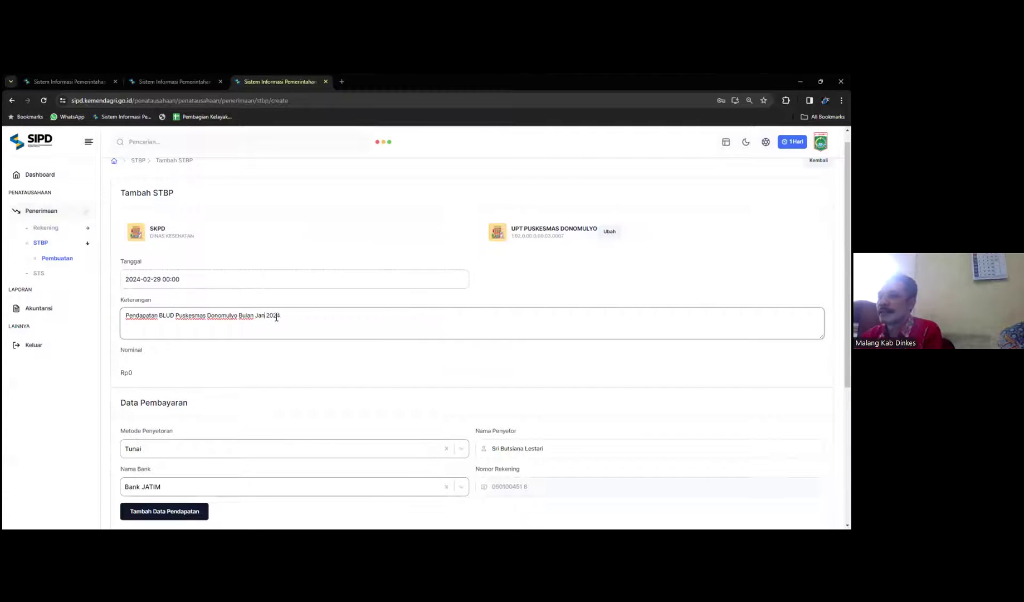
pyautogui.write('Febru')
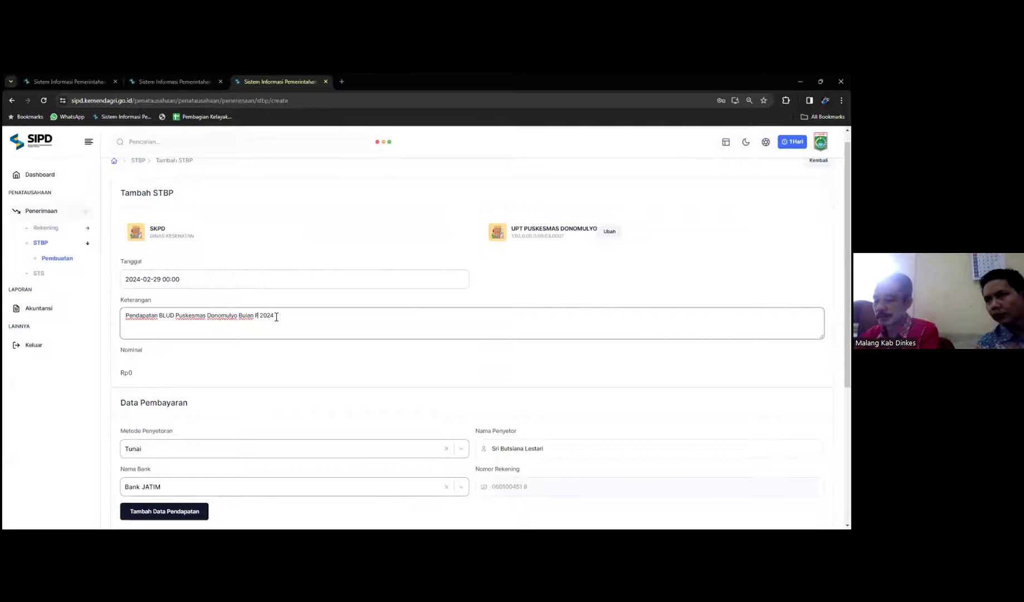
pyautogui.write('ri')
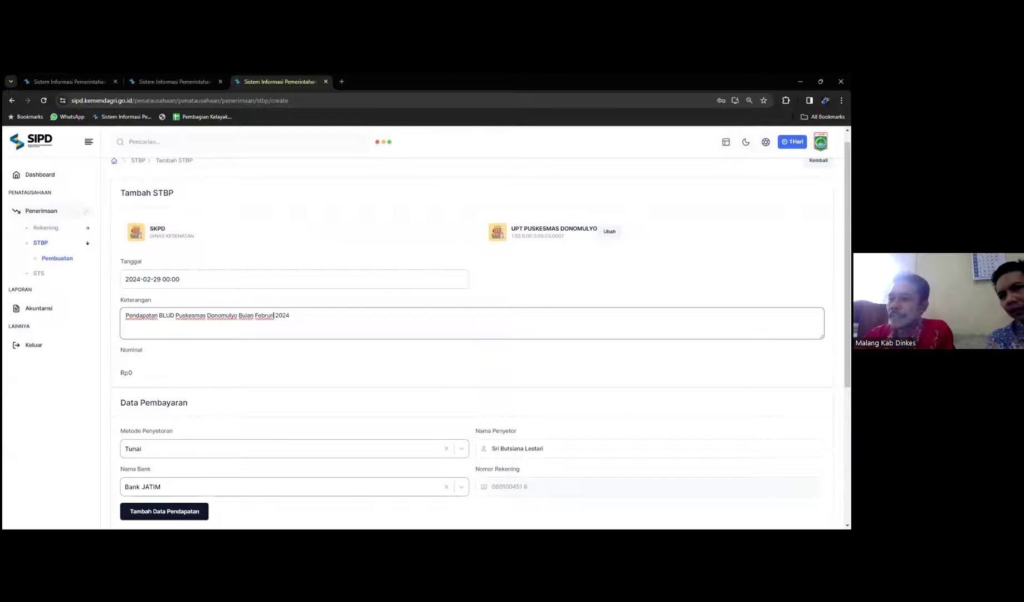
pyautogui.scroll(-2, 263, 375)
pyautogui.click(164, 422)
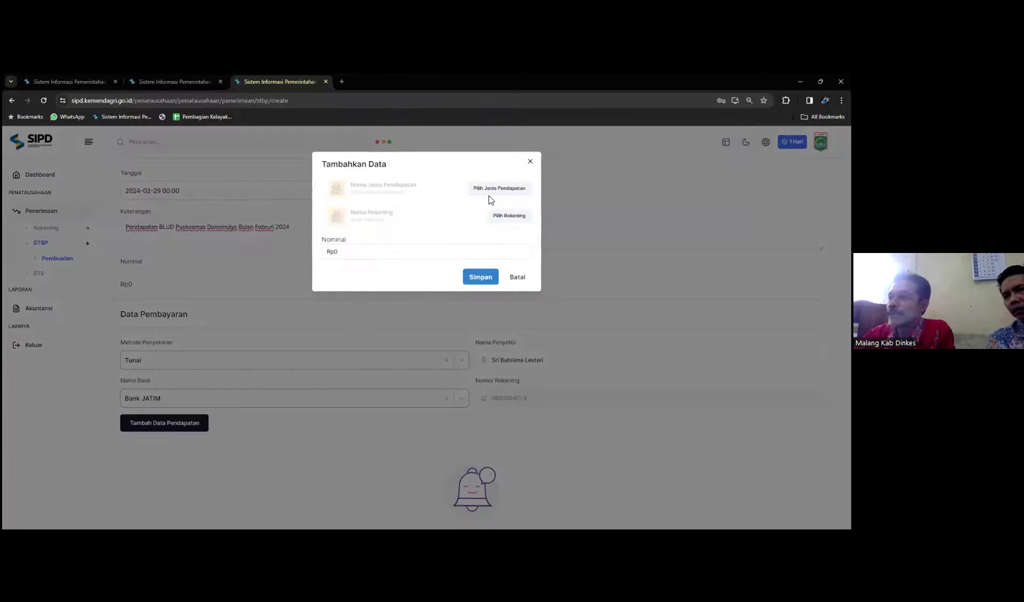
pyautogui.click(519, 277)
pyautogui.scroll(-3, 287, 422)
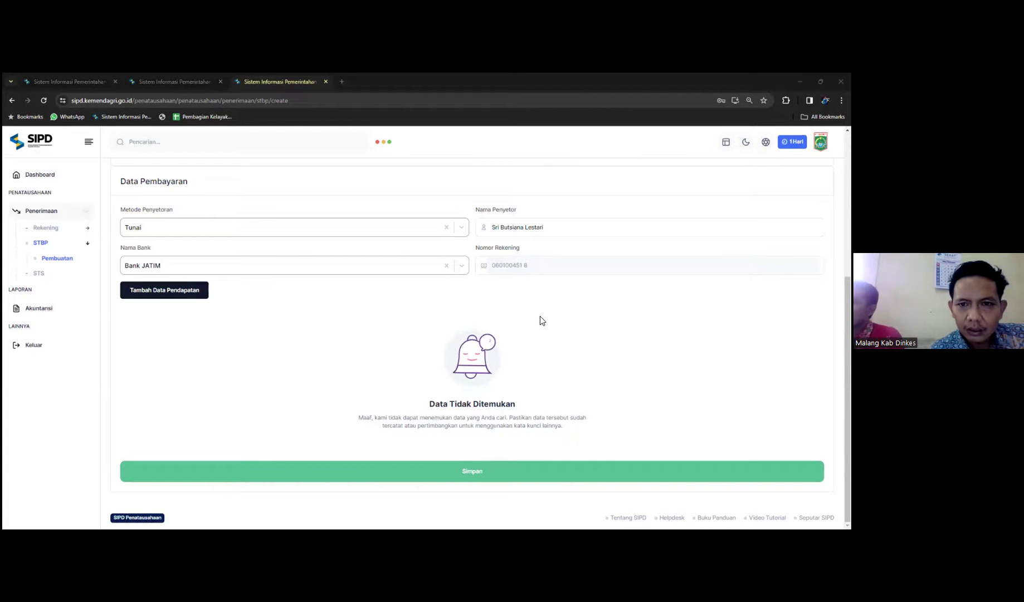
pyautogui.click(201, 314)
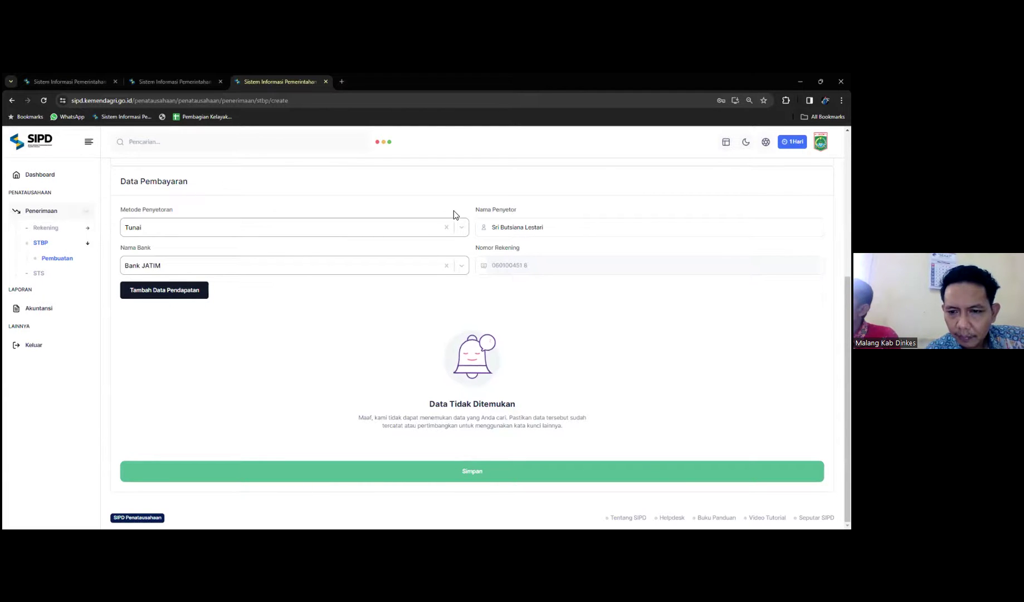
pyautogui.scroll(5, 201, 341)
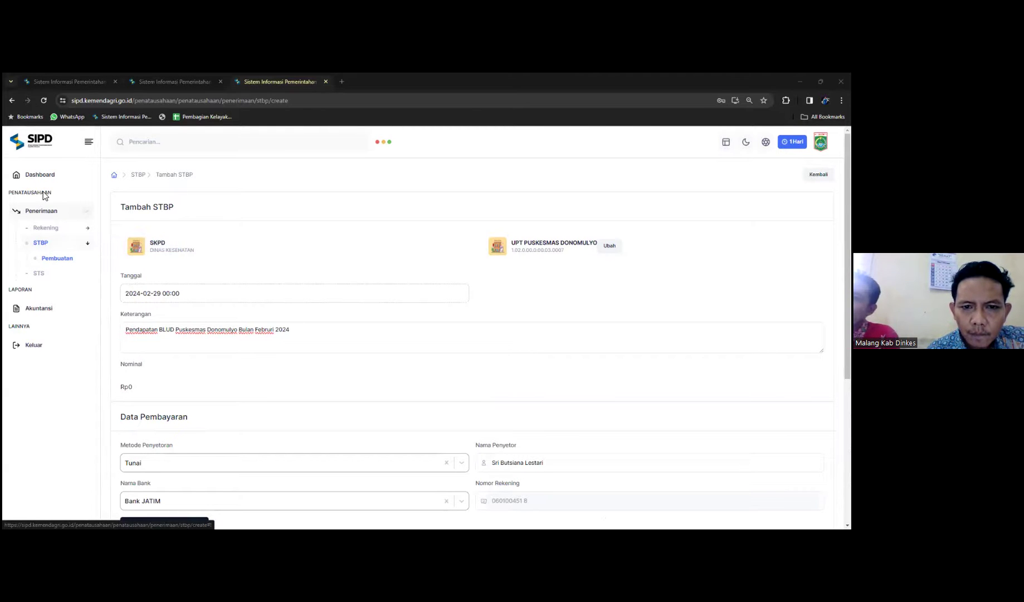
# Step: Start another new STBP and choose UPT Puskesmas Donomulyo as its Sub SKPD
pyautogui.click(57, 258)
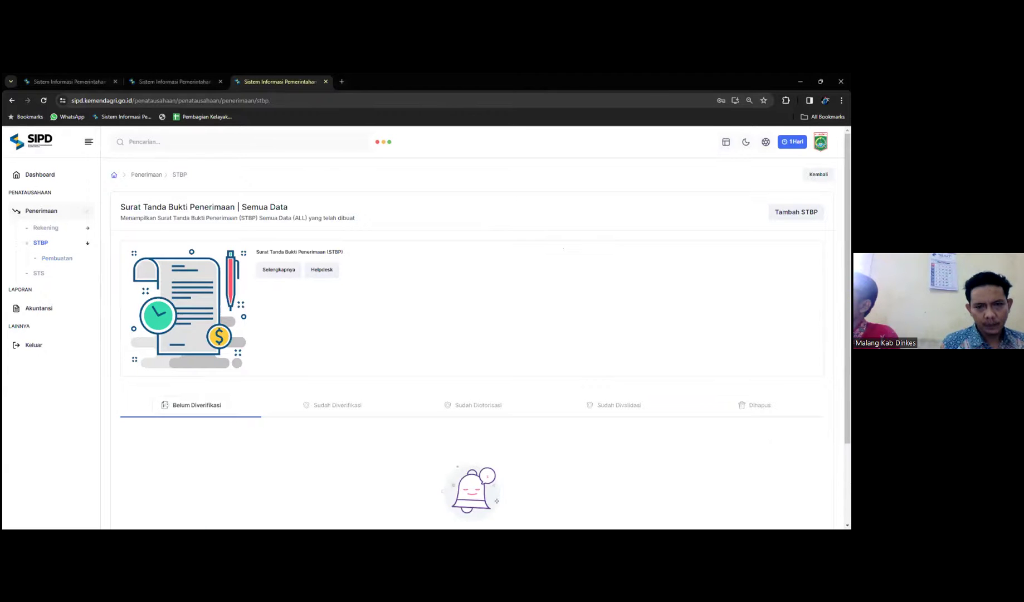
pyautogui.click(796, 212)
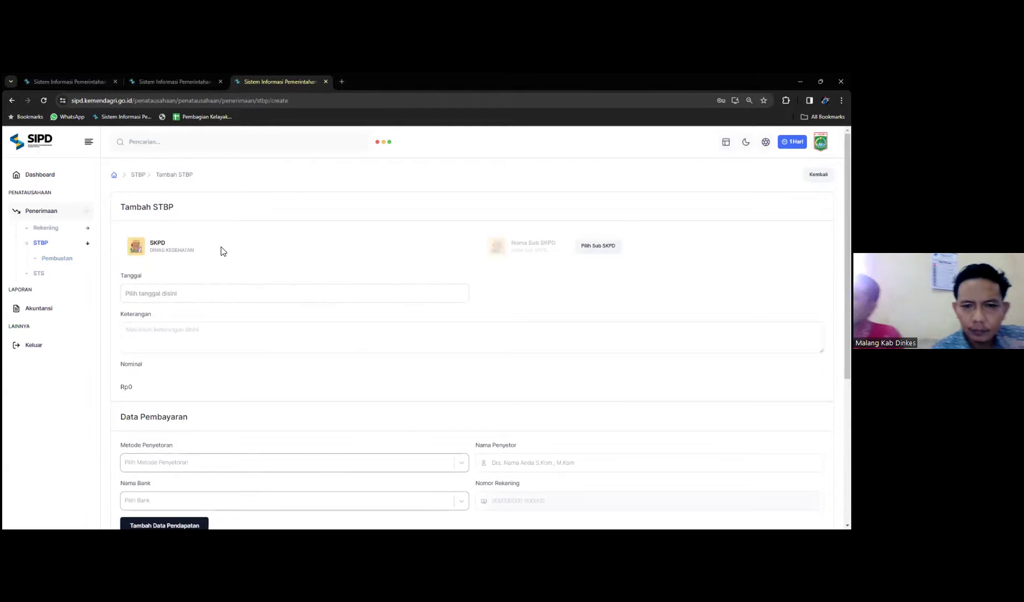
pyautogui.click(582, 251)
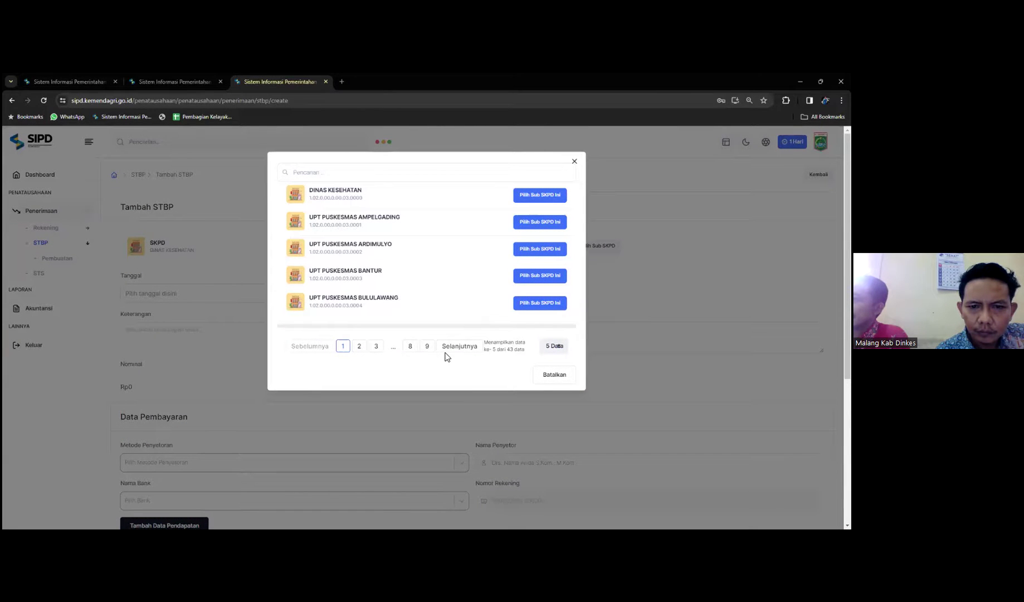
pyautogui.click(359, 346)
pyautogui.click(549, 250)
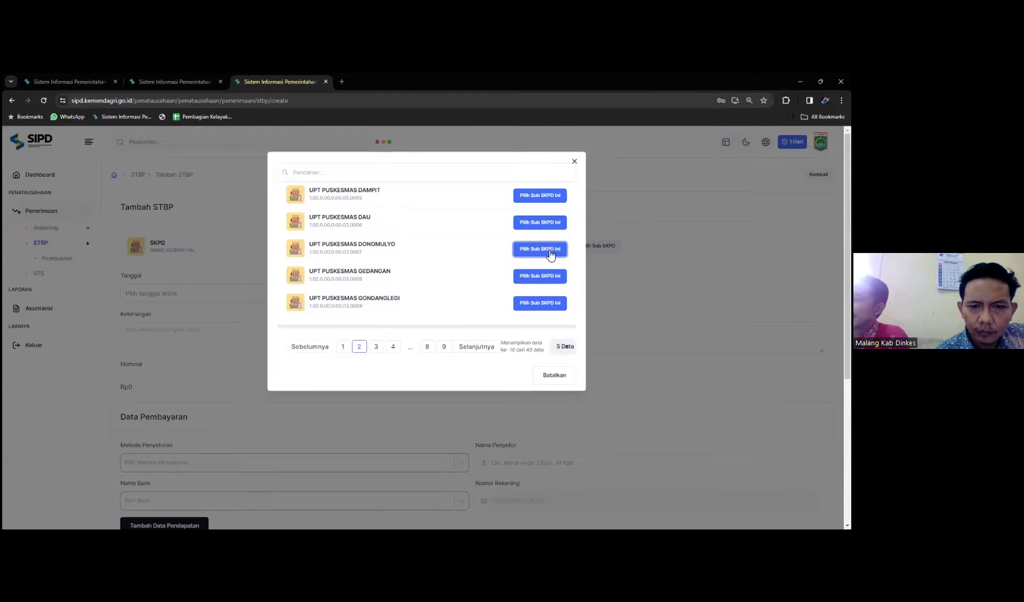
pyautogui.click(217, 296)
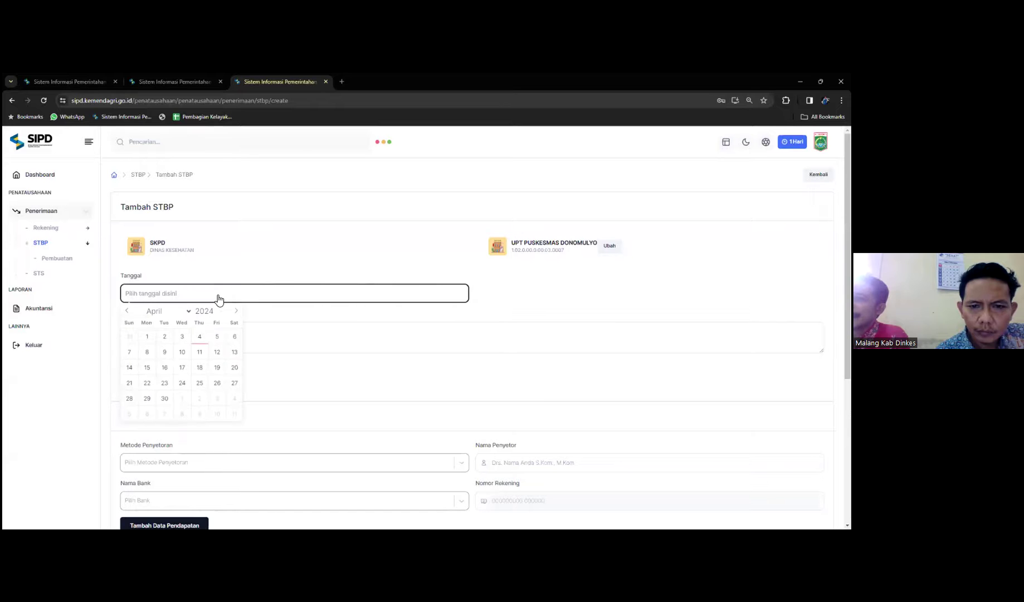
# Step: Date the STBP 29 February 2024 and enter description 'Pendapatan BLUD Pukesmas Donomulyo Bulan Februari 20'
pyautogui.click(127, 310)
pyautogui.click(126, 310)
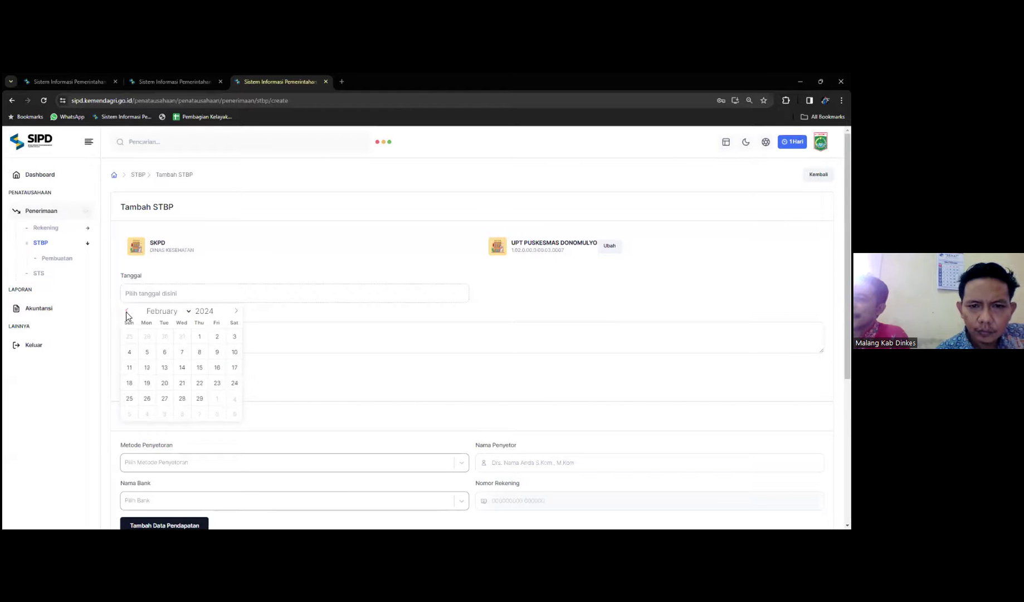
pyautogui.click(200, 398)
pyautogui.click(183, 332)
pyautogui.write('Pendapatan ')
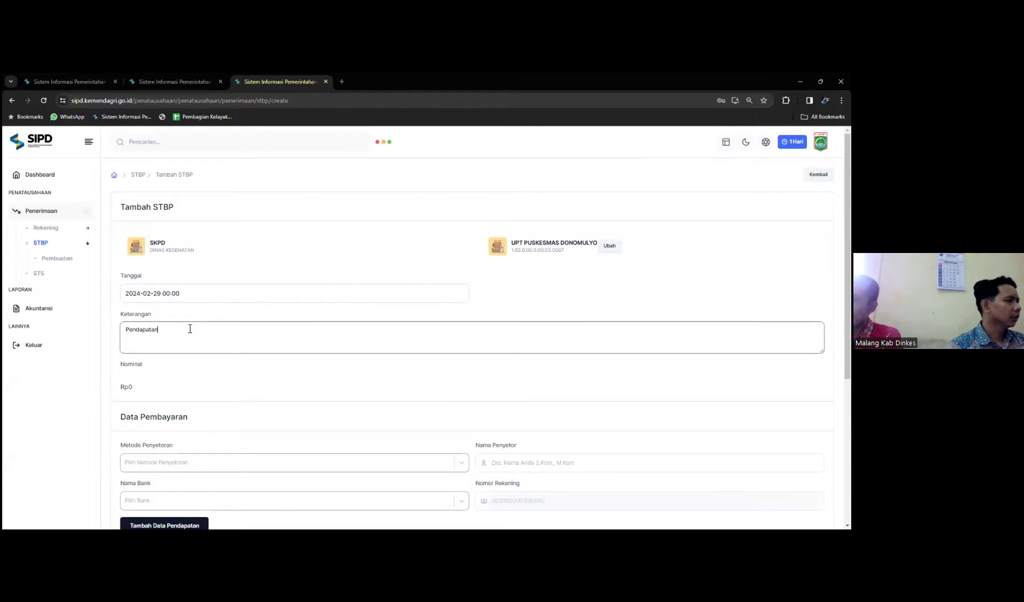
pyautogui.write('BLUD Pukesmas Donomulyo')
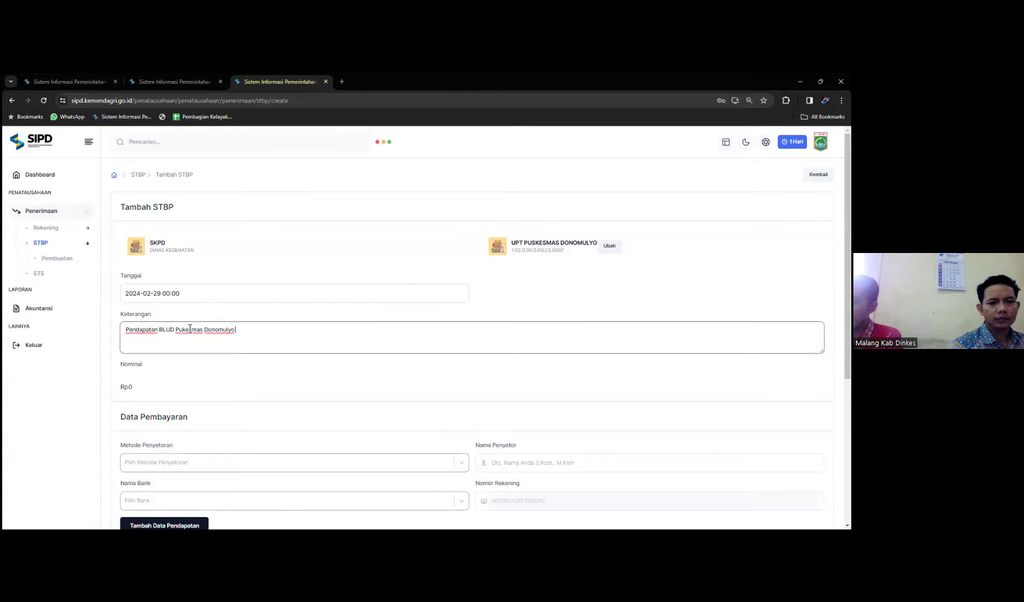
pyautogui.write(' Bulan Februari 2024')
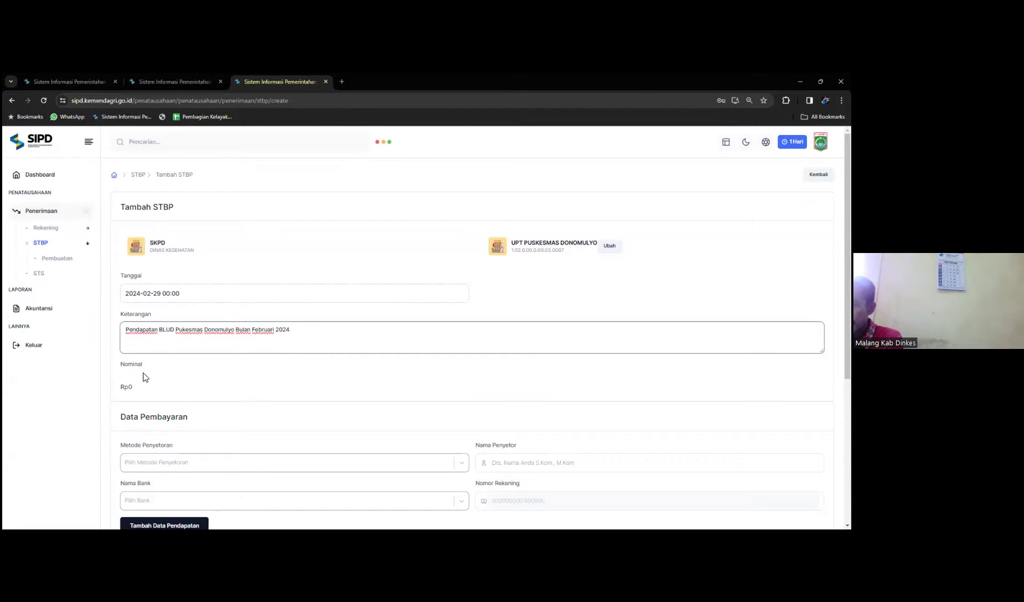
# Step: Set the payment method to Tunai and the bank to Bank JATIM
pyautogui.scroll(-1, 182, 420)
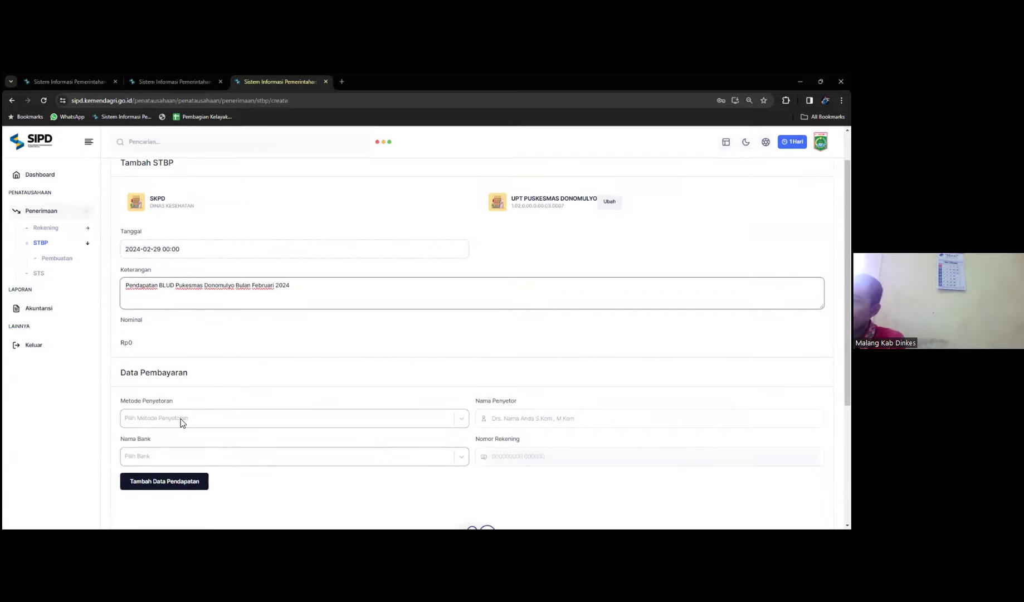
pyautogui.click(179, 419)
pyautogui.scroll(-2, 178, 419)
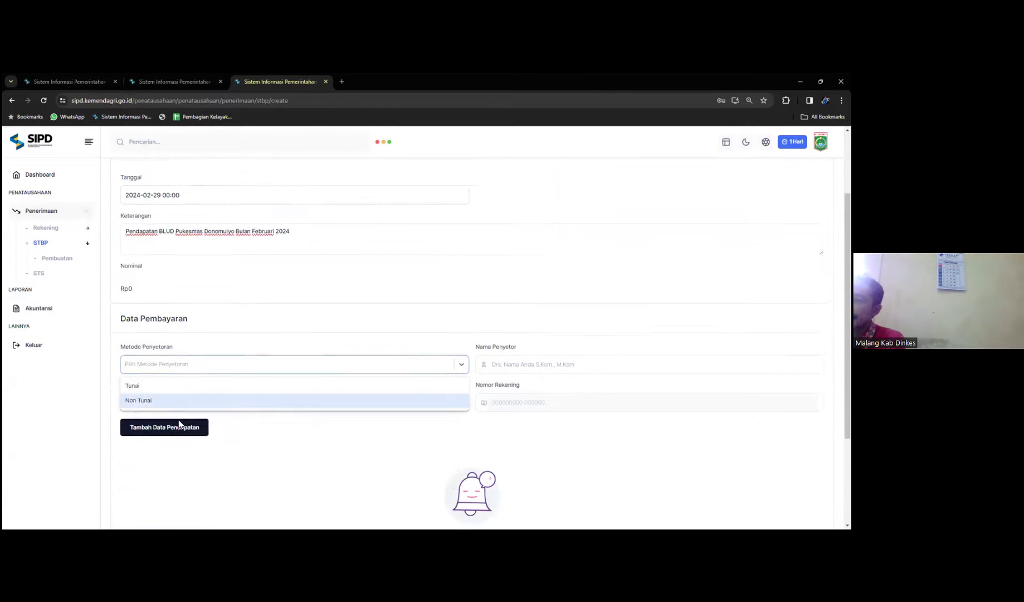
pyautogui.click(146, 352)
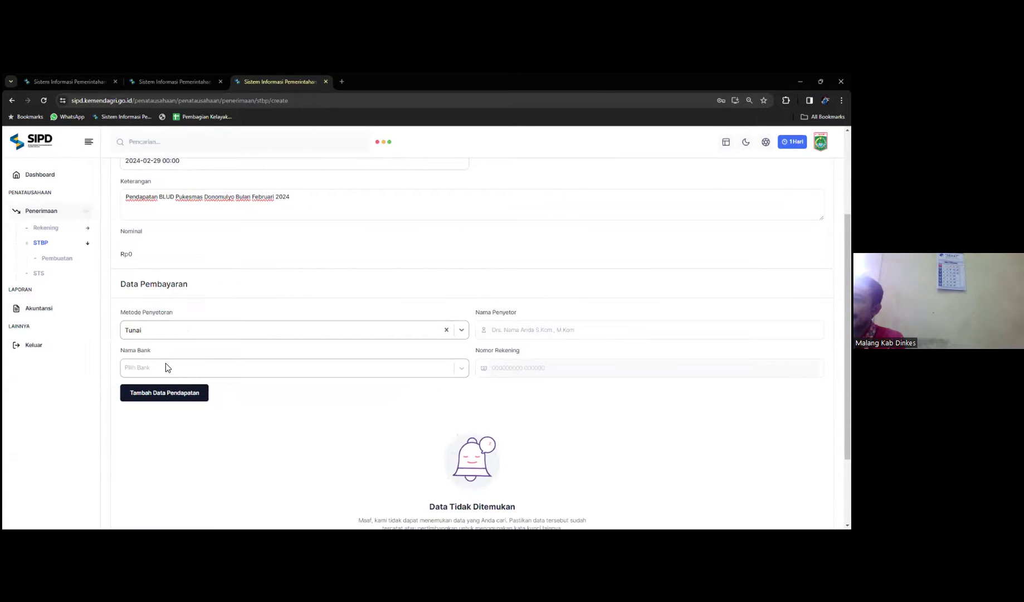
pyautogui.click(166, 365)
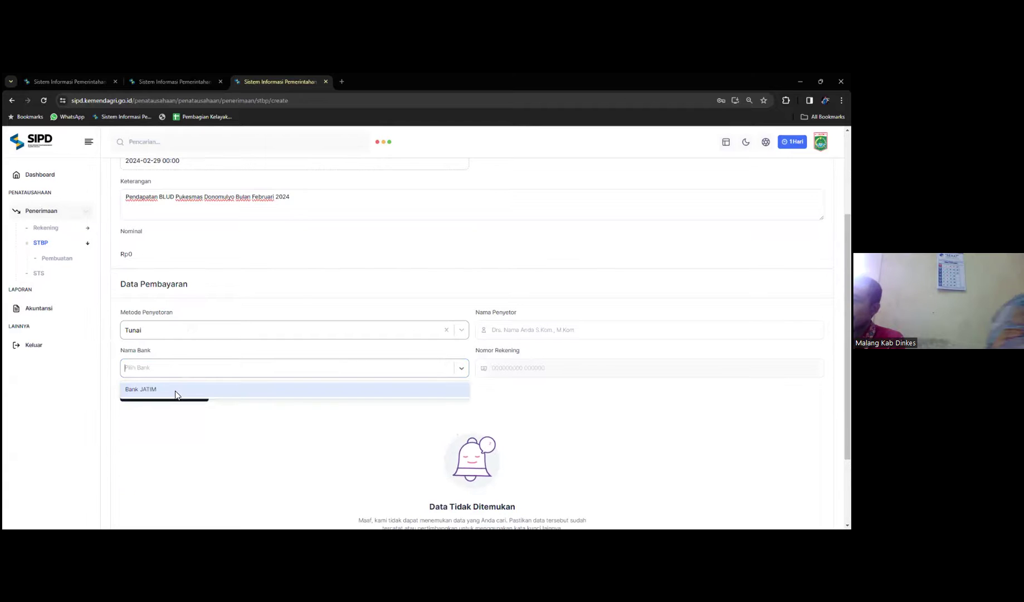
pyautogui.click(179, 406)
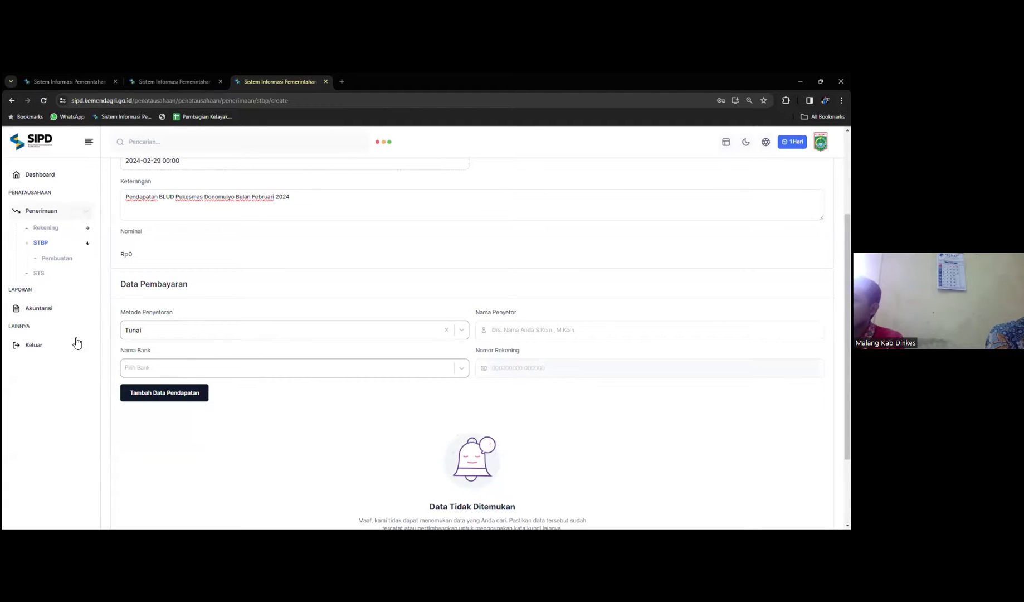
pyautogui.click(156, 367)
pyautogui.click(155, 393)
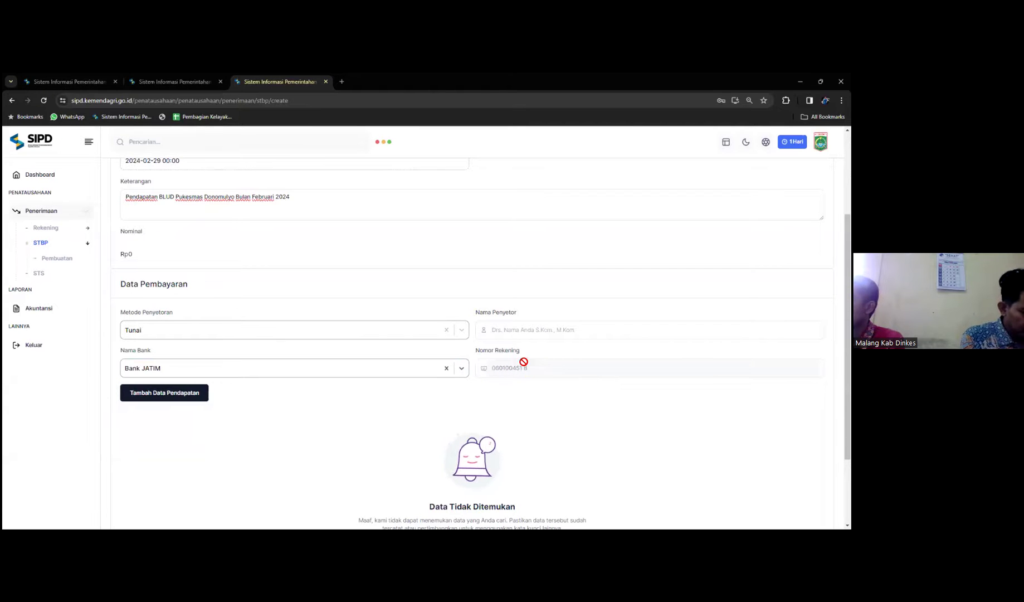
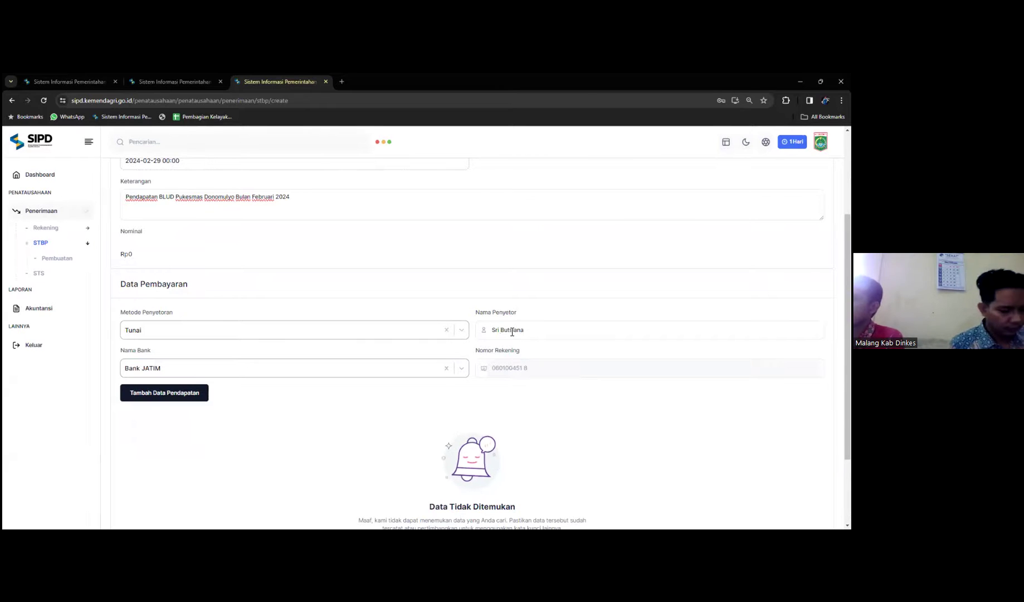
# Step: Enter the depositor's name in Nama Penyetor and correct its spelling
pyautogui.click(511, 330)
pyautogui.write('siana')
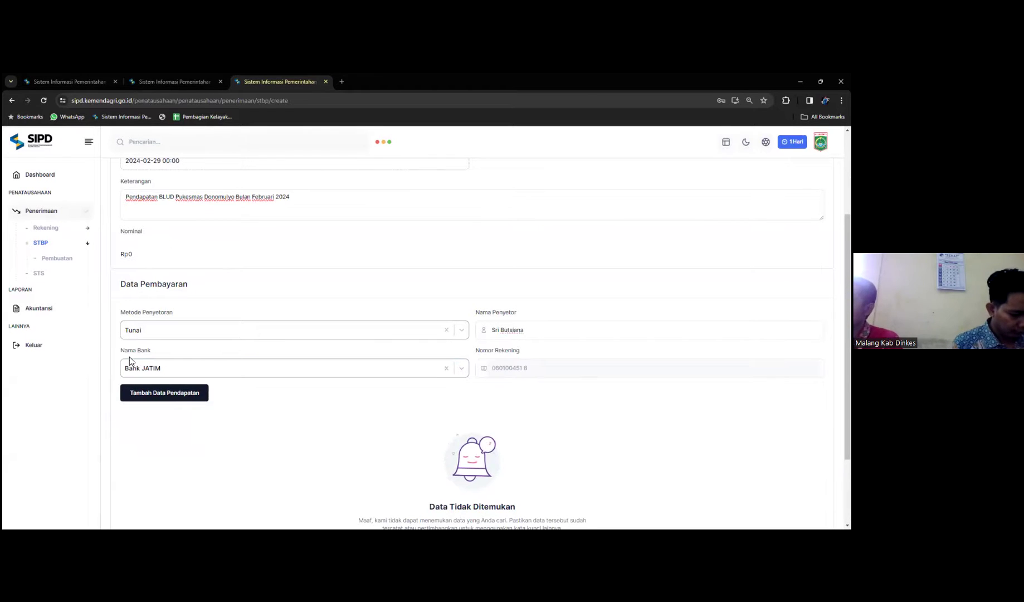
pyautogui.click(157, 396)
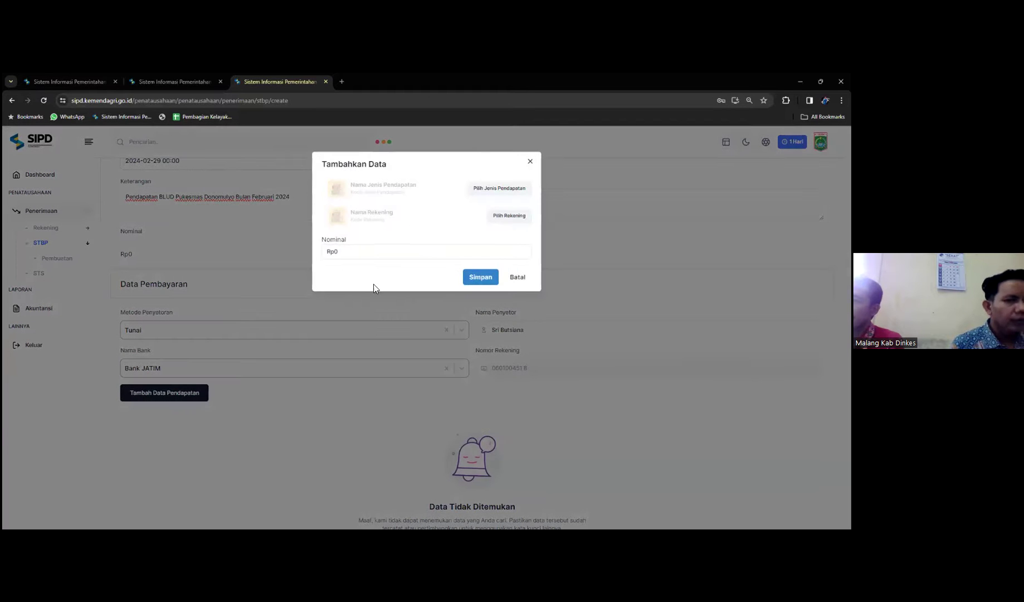
pyautogui.click(504, 190)
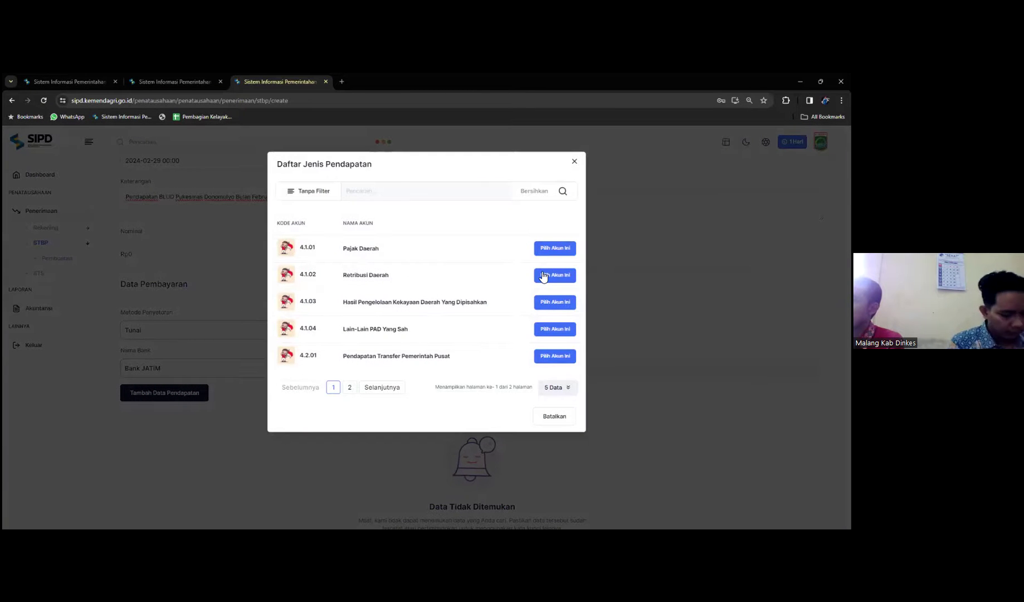
pyautogui.click(546, 276)
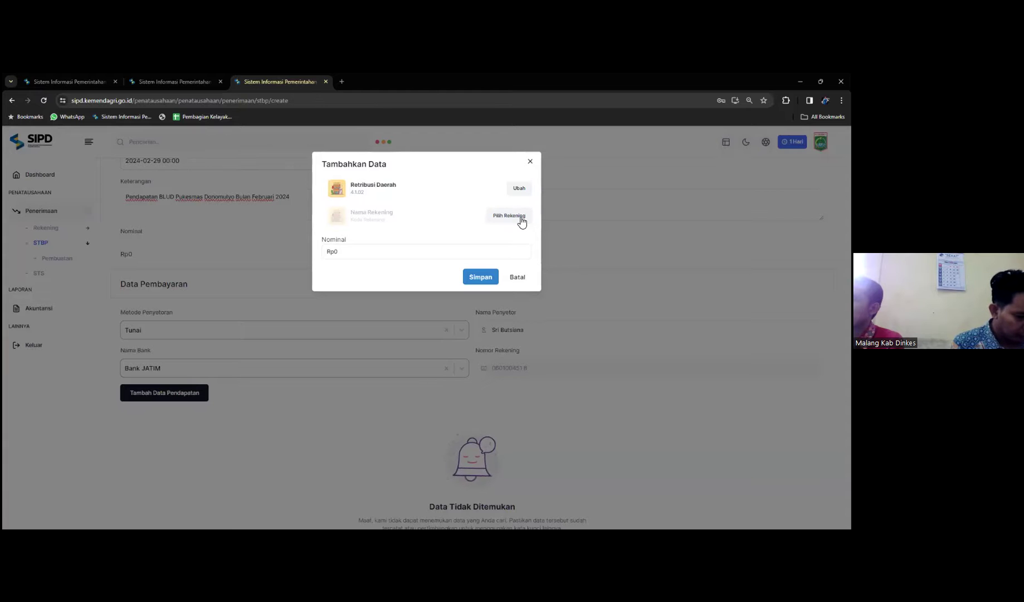
pyautogui.click(513, 215)
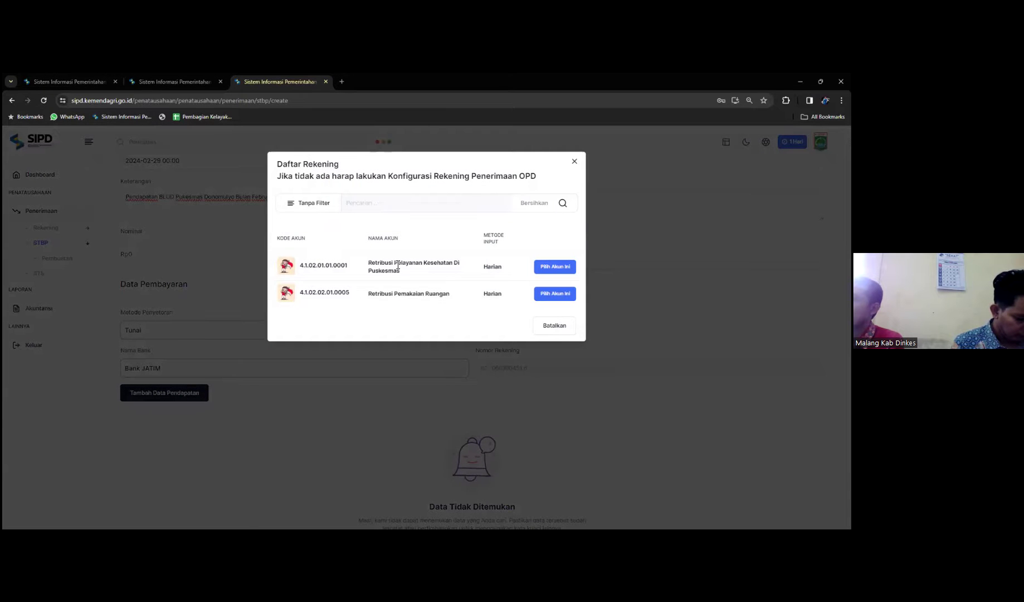
pyautogui.click(555, 266)
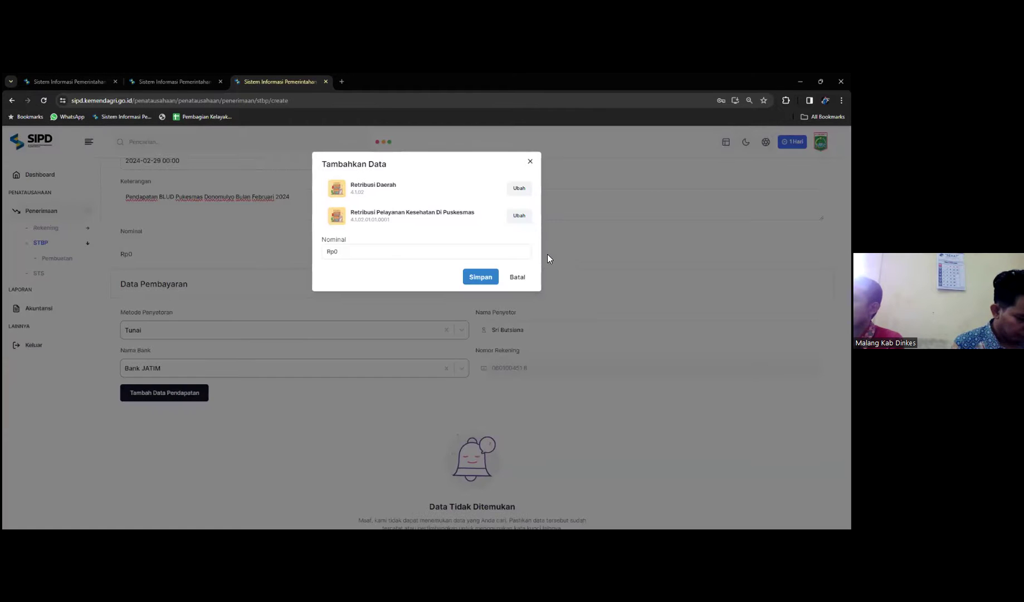
pyautogui.click(339, 254)
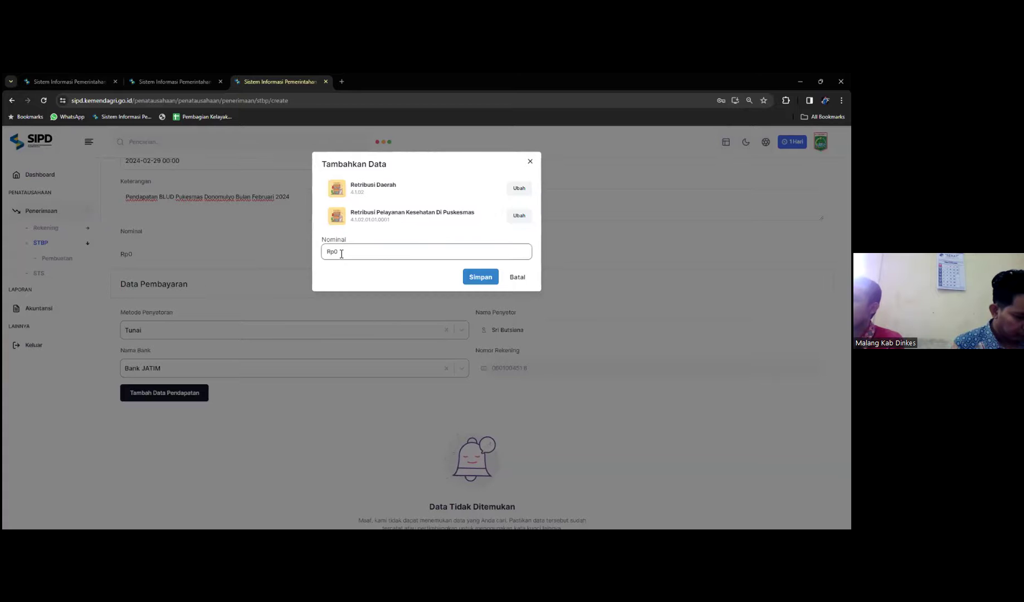
pyautogui.click(524, 279)
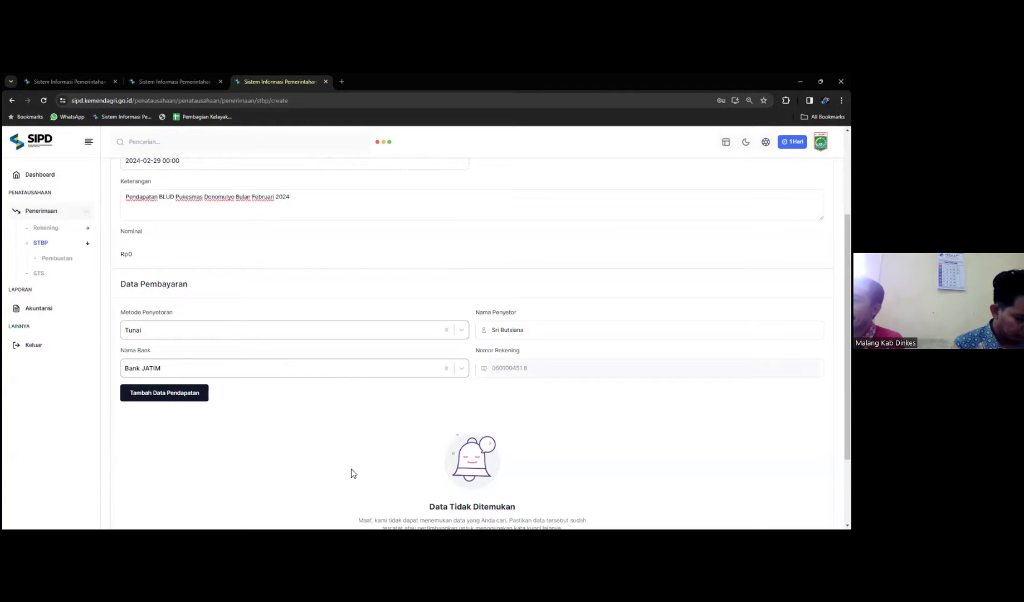
pyautogui.click(186, 399)
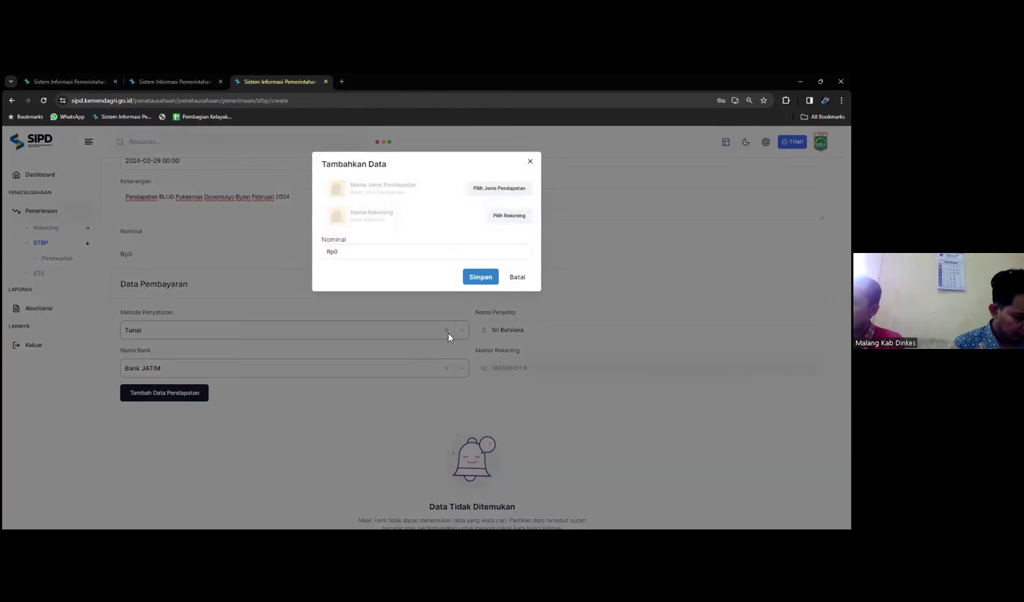
pyautogui.click(502, 189)
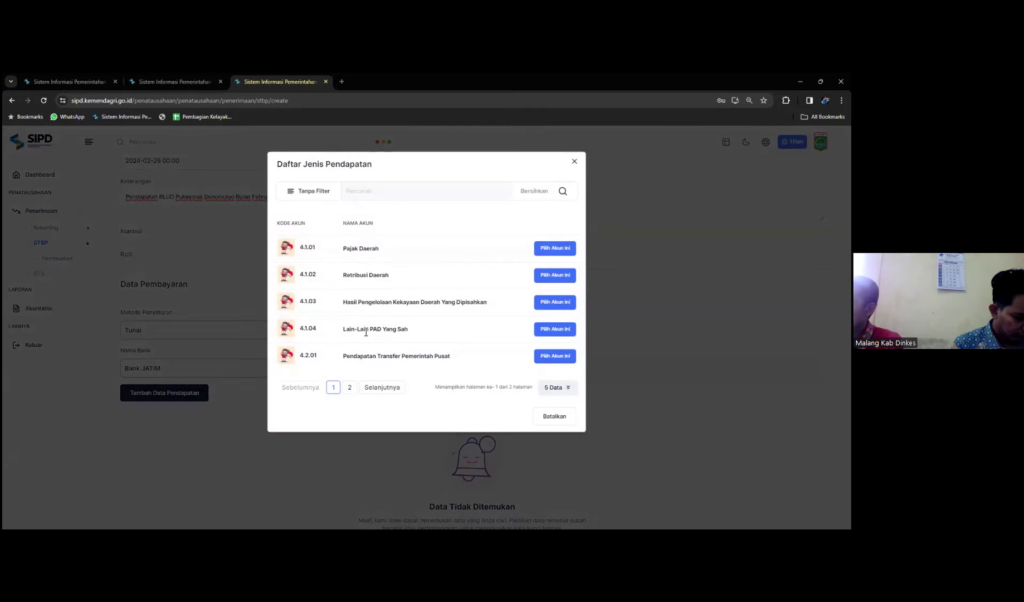
pyautogui.click(560, 330)
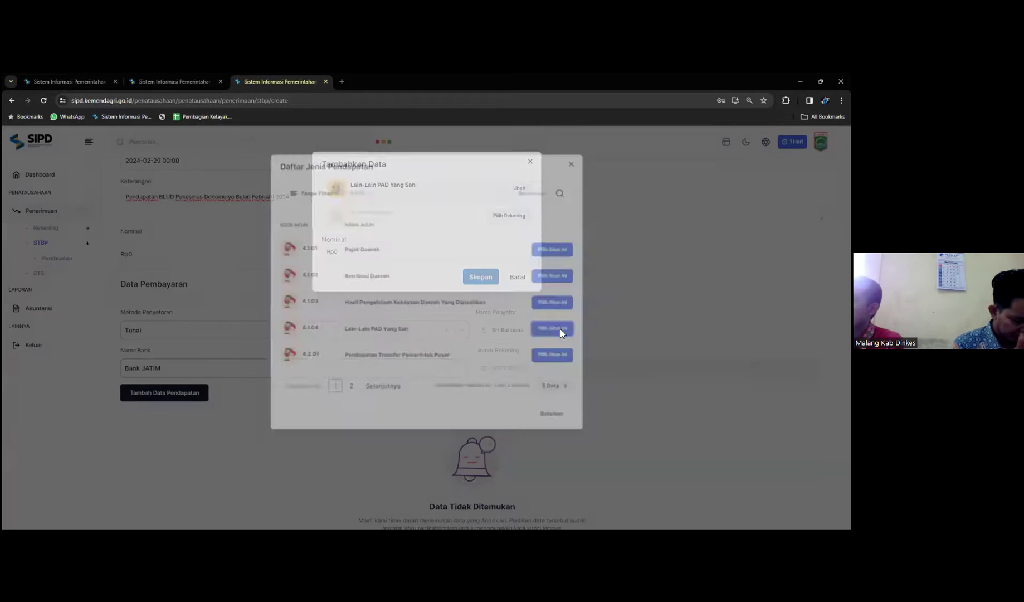
pyautogui.click(511, 215)
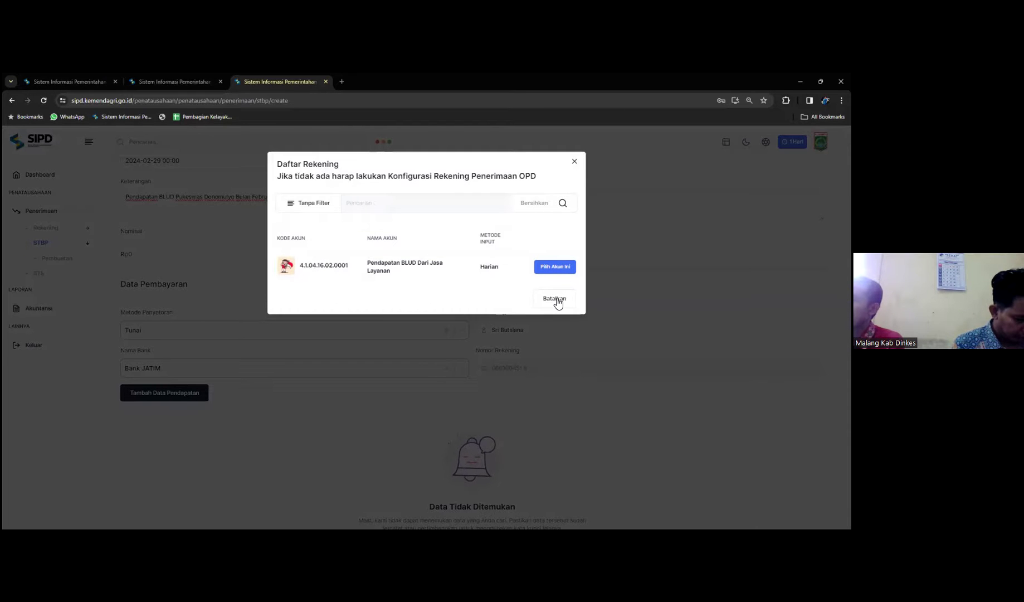
pyautogui.click(554, 267)
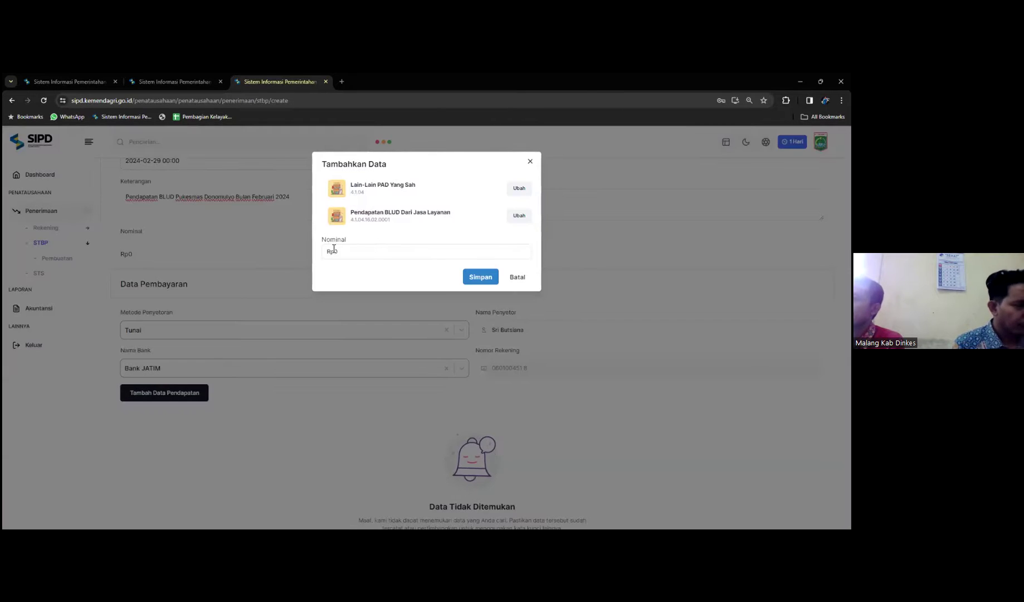
pyautogui.click(517, 277)
pyautogui.scroll(-2, 421, 416)
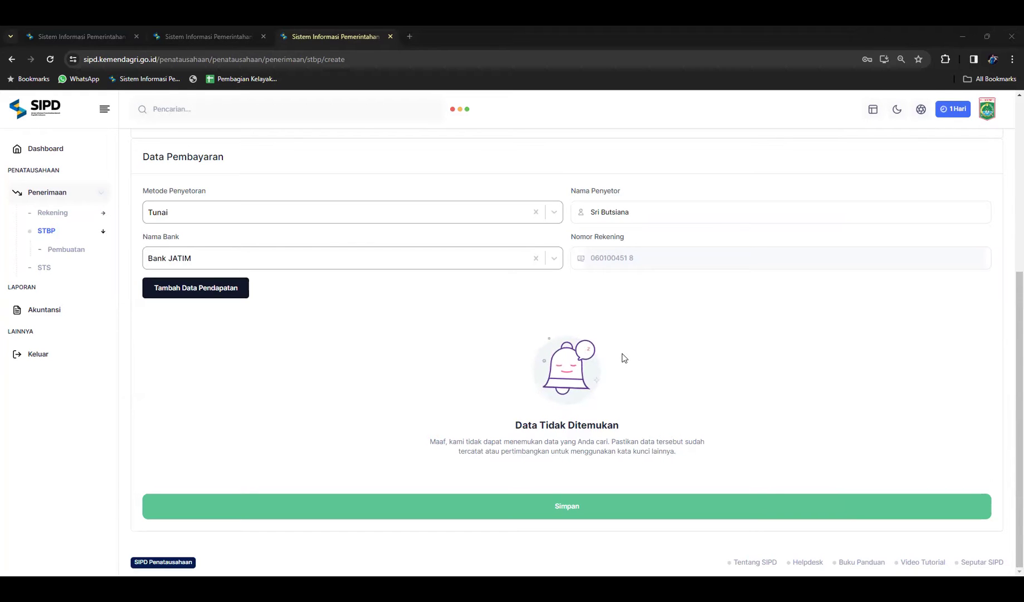
pyautogui.click(819, 501)
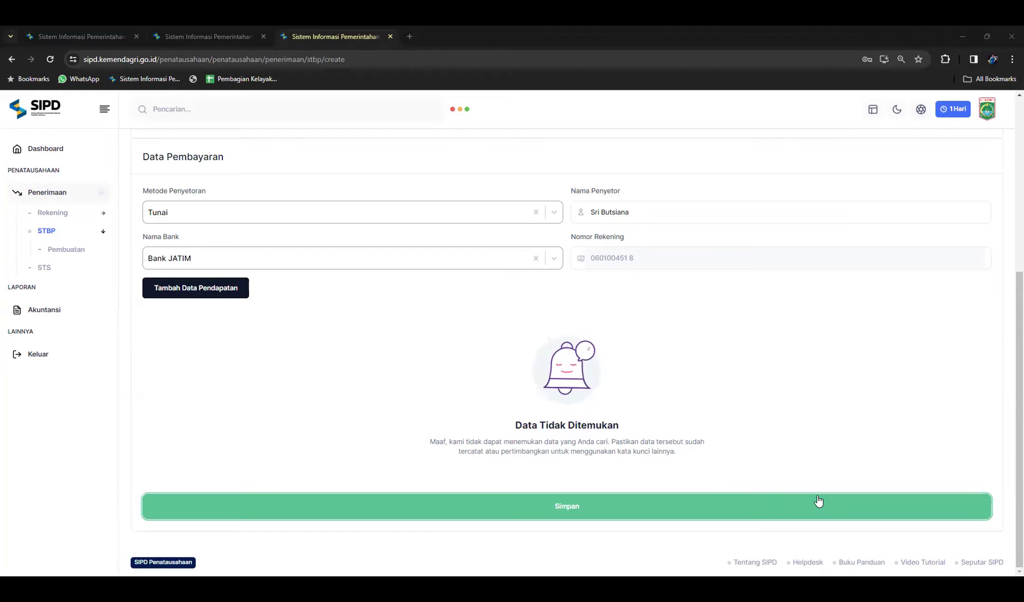